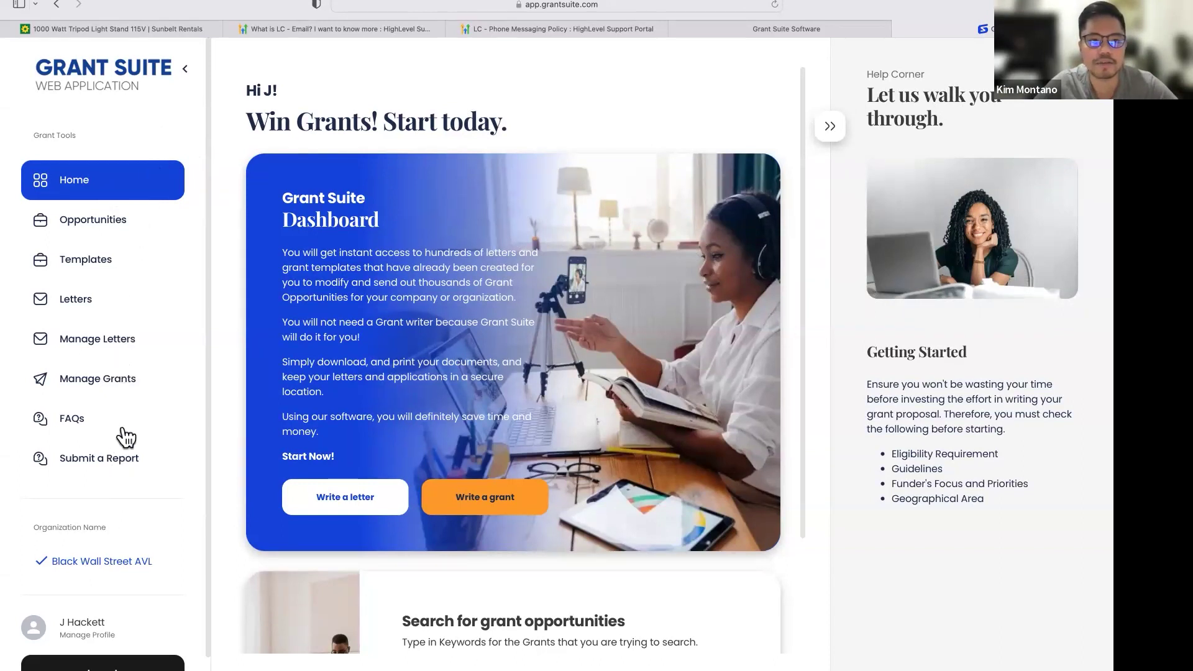
# - Open the Opportunities search and set the Templates filter to W/O Templates, leaving 246 results
pyautogui.click(91, 225)
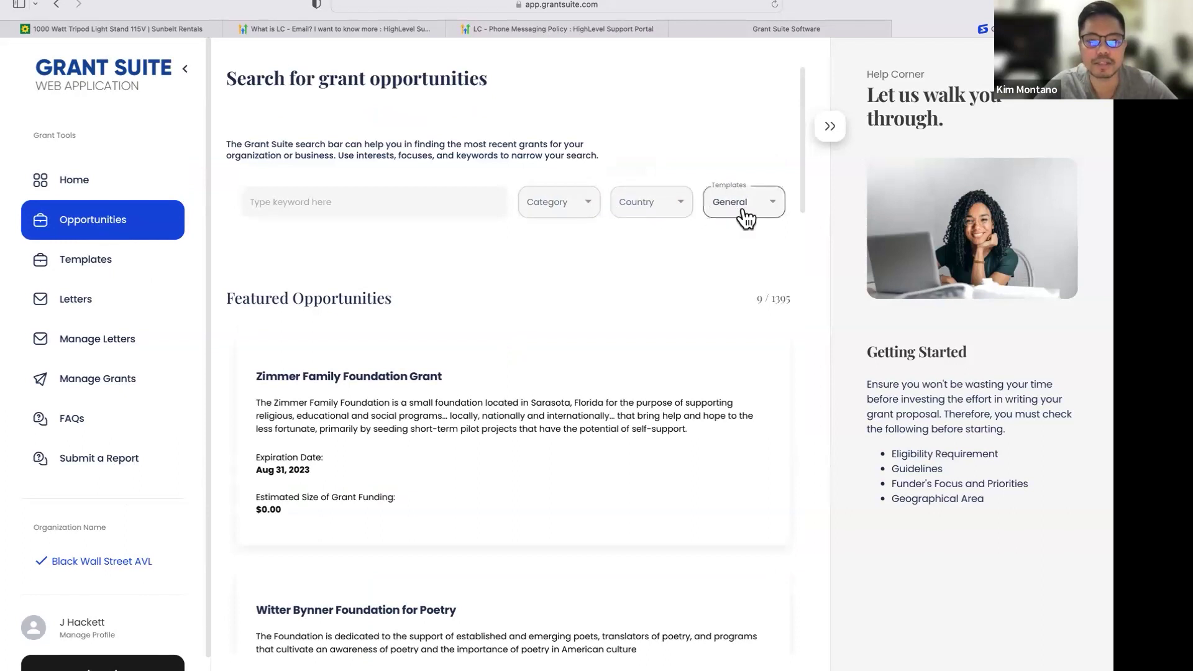
pyautogui.click(774, 207)
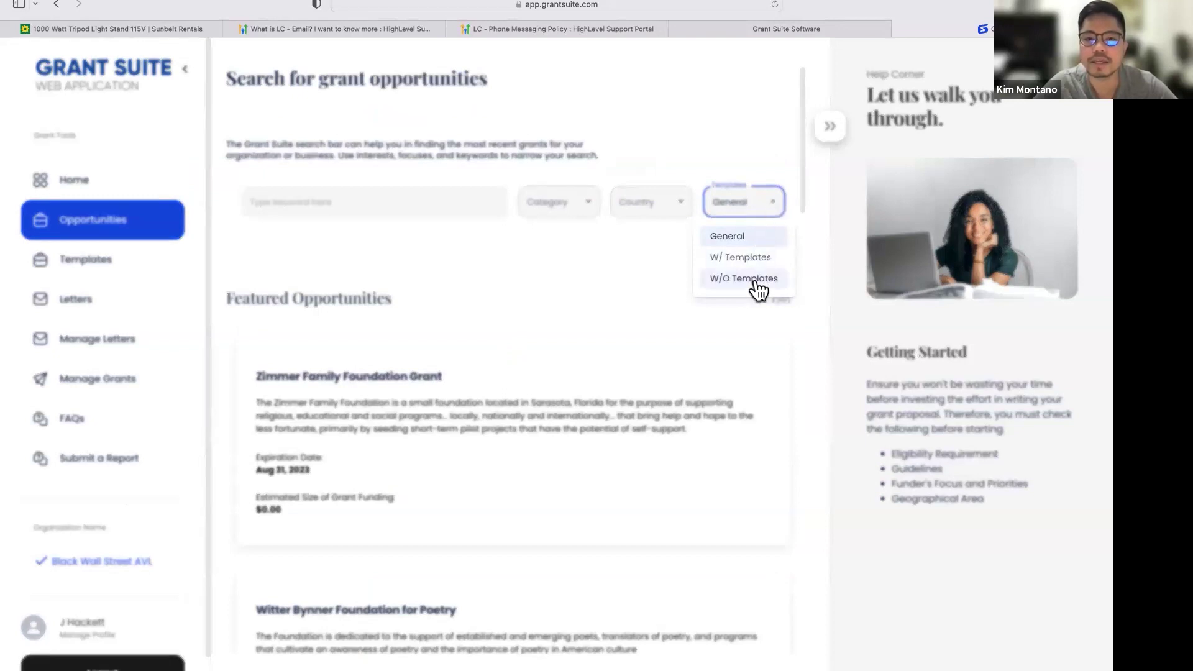
pyautogui.click(756, 263)
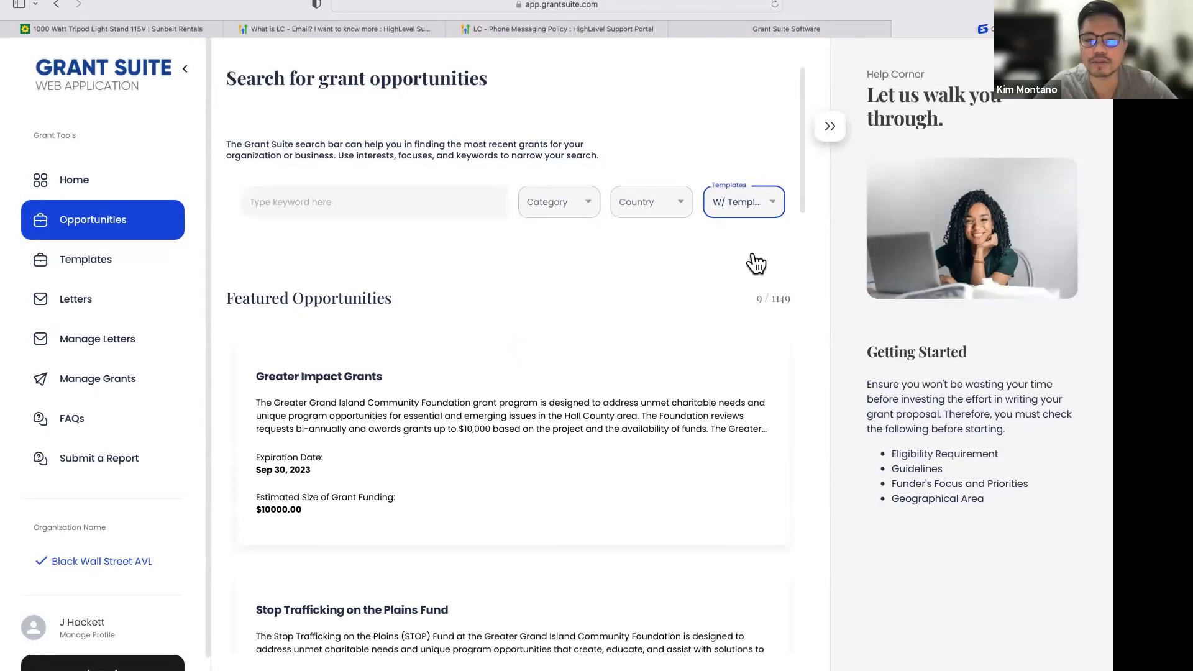
pyautogui.click(776, 208)
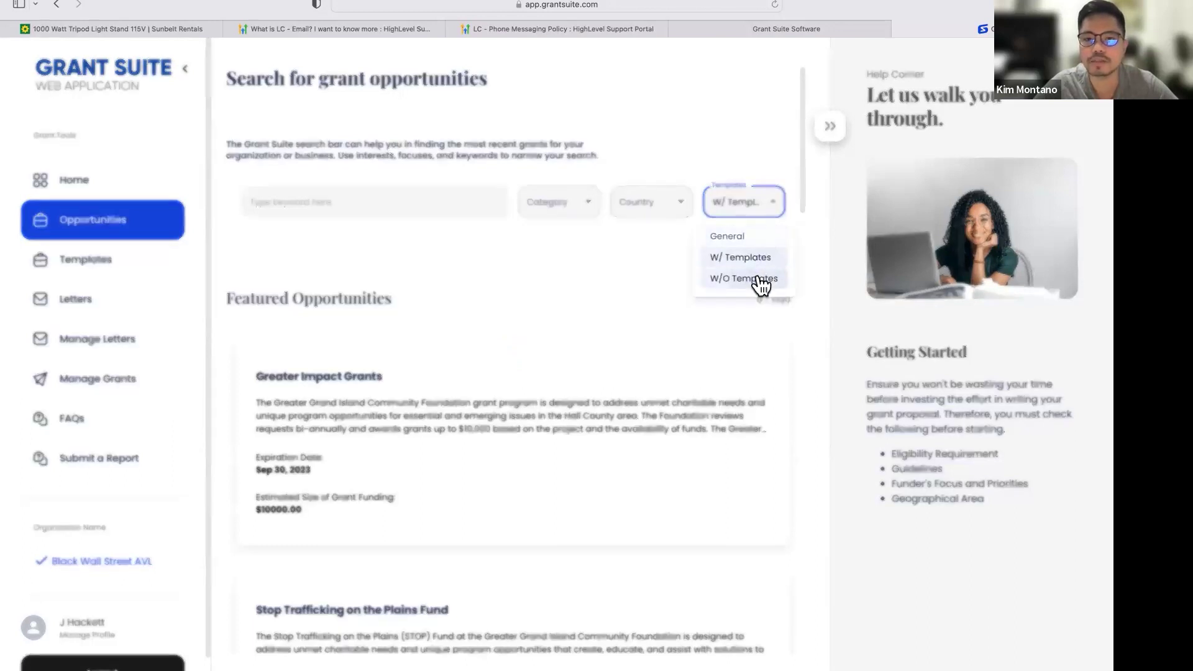
pyautogui.click(759, 280)
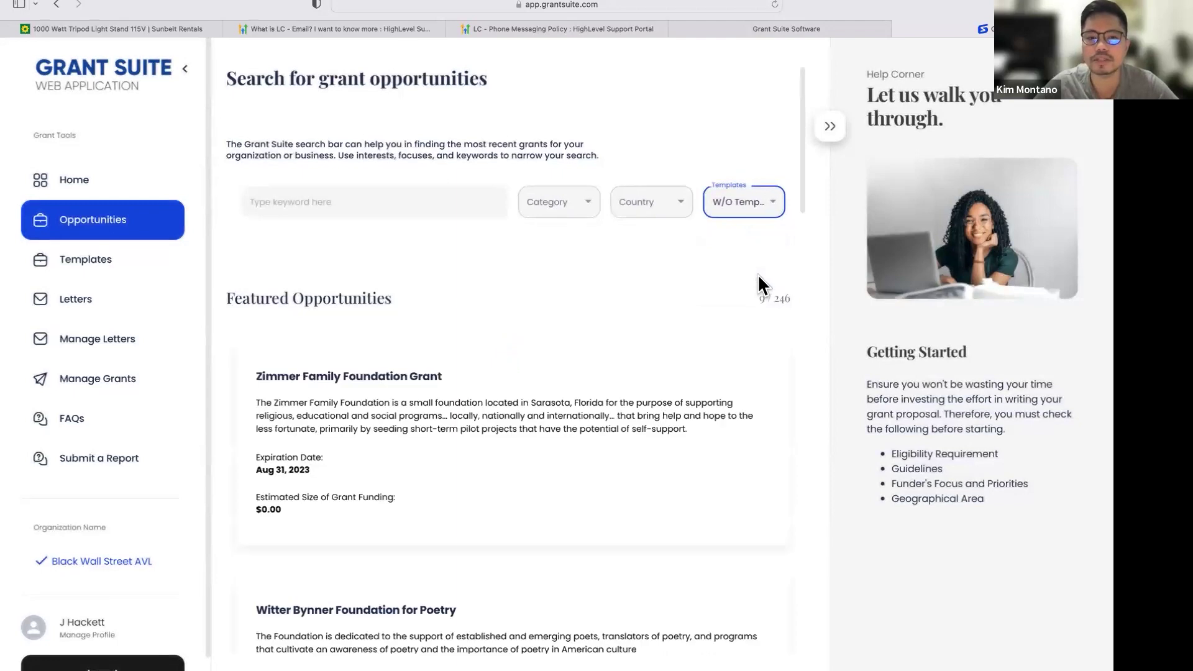
pyautogui.click(774, 213)
# - Reset the Templates filter to General to show all 1395 opportunities, then browse the featured grants
pyautogui.click(752, 236)
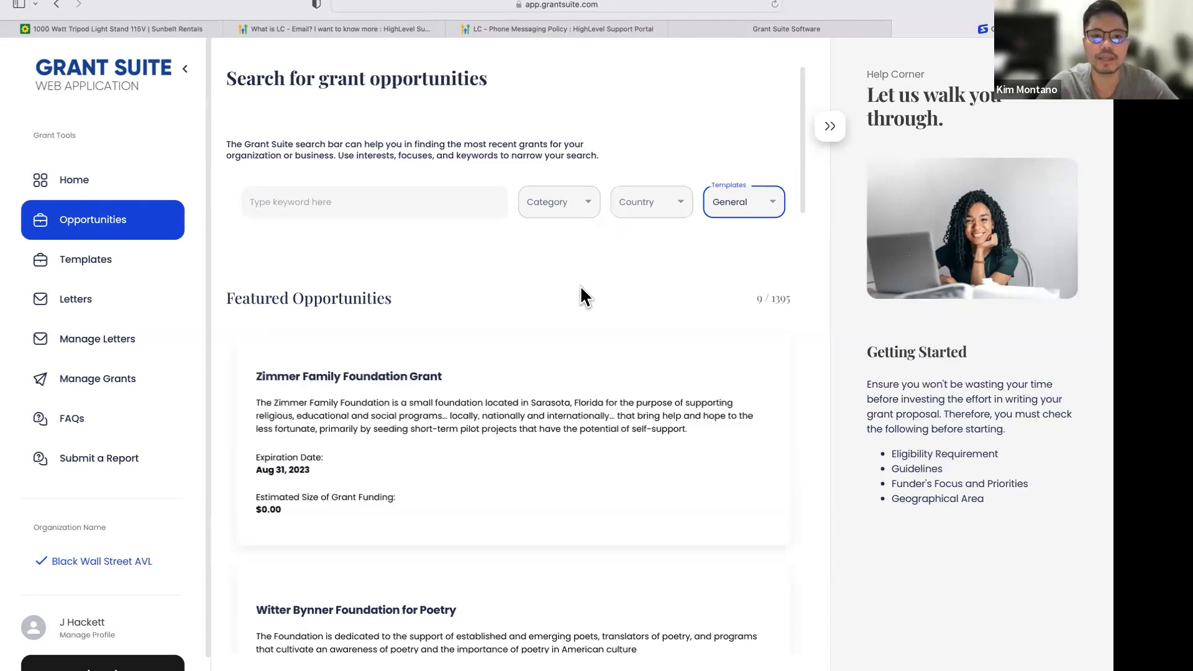
pyautogui.moveTo(572, 337)
pyautogui.scroll(-1, 573, 337)
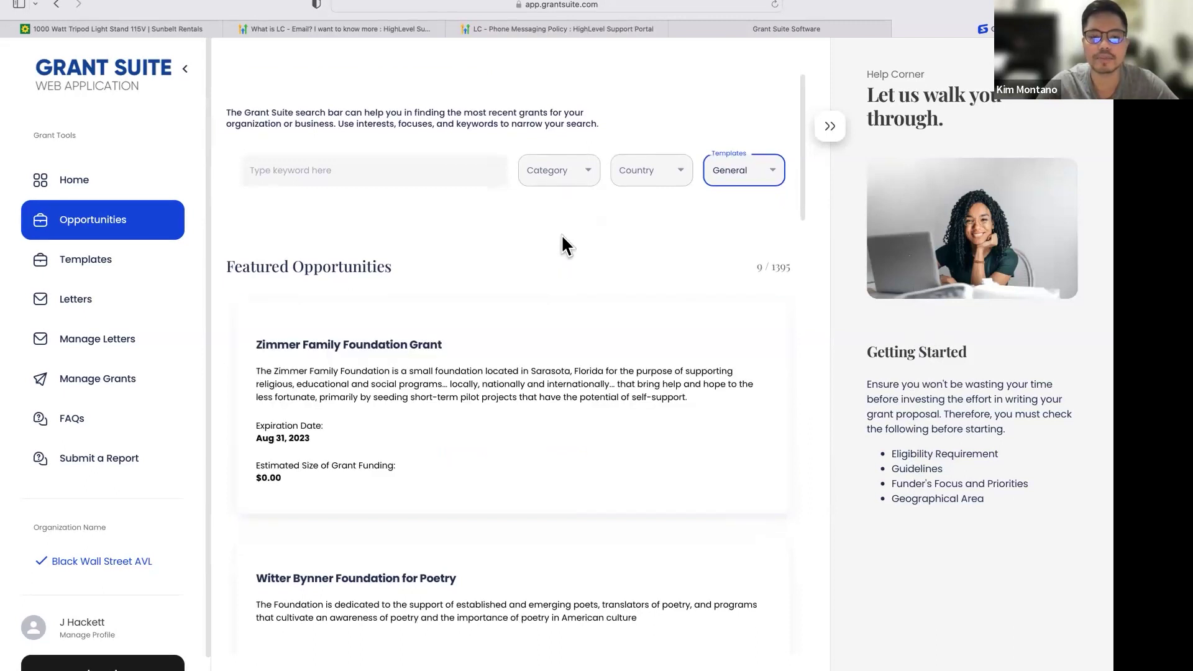
pyautogui.moveTo(495, 349)
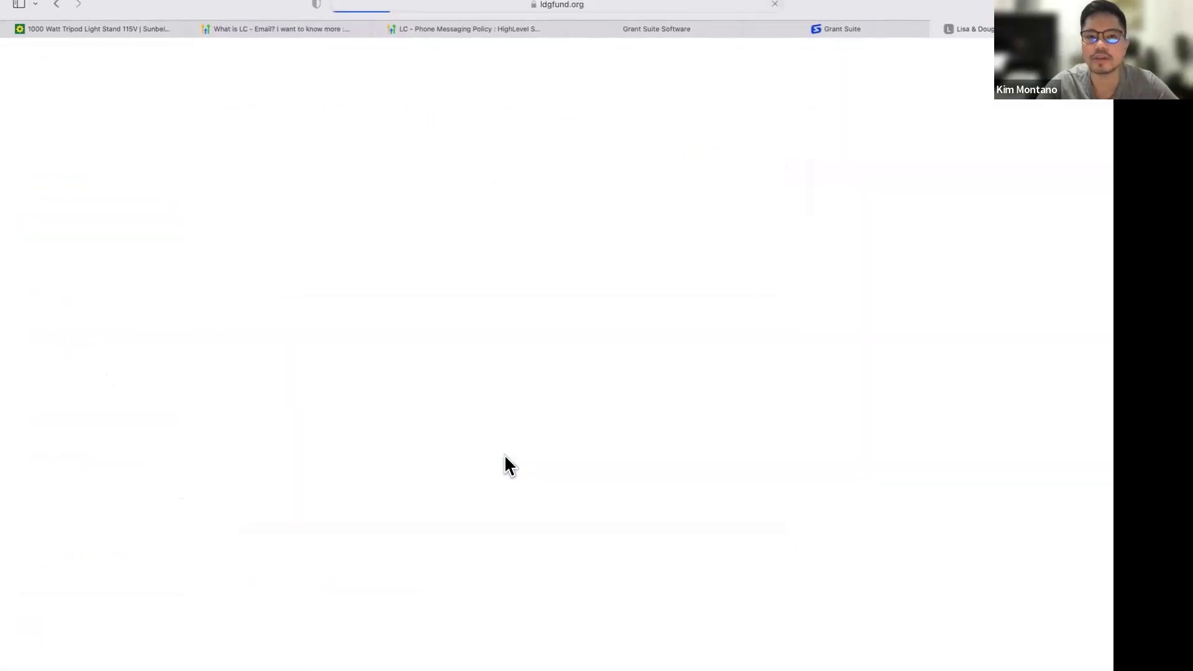
# - Scroll the ldgfund.org Letter of Inquiry page down to the Start a Letter of Inquiry section
pyautogui.scroll(-3, 504, 457)
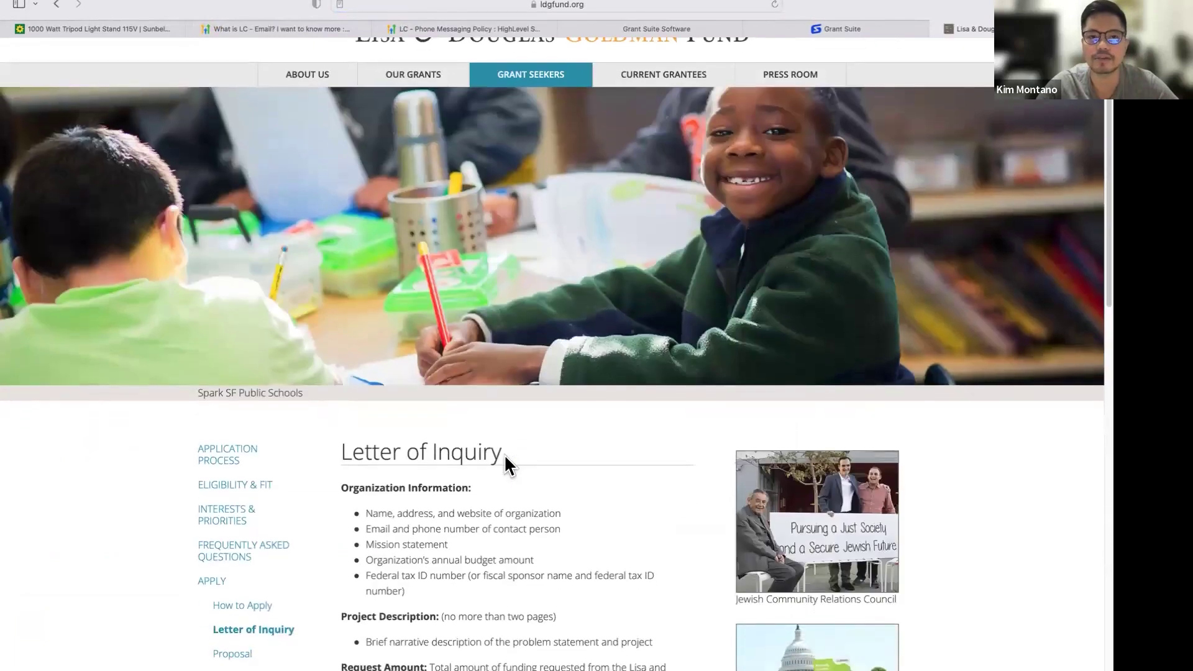
pyautogui.scroll(-4, 504, 459)
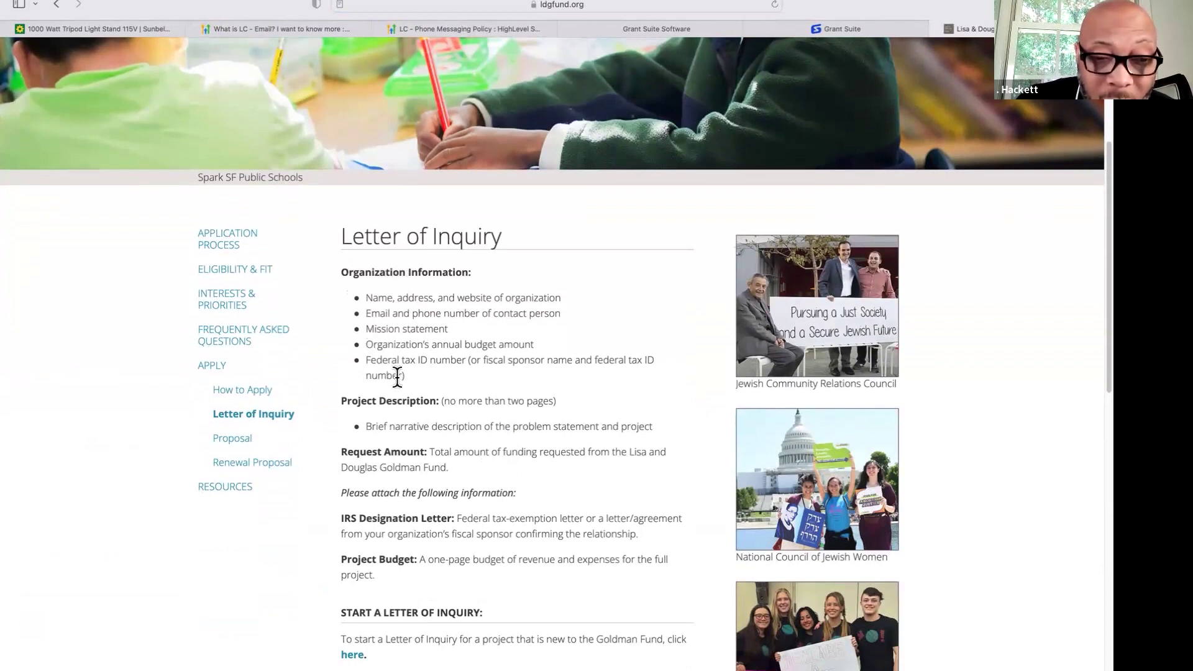
pyautogui.scroll(-3, 397, 375)
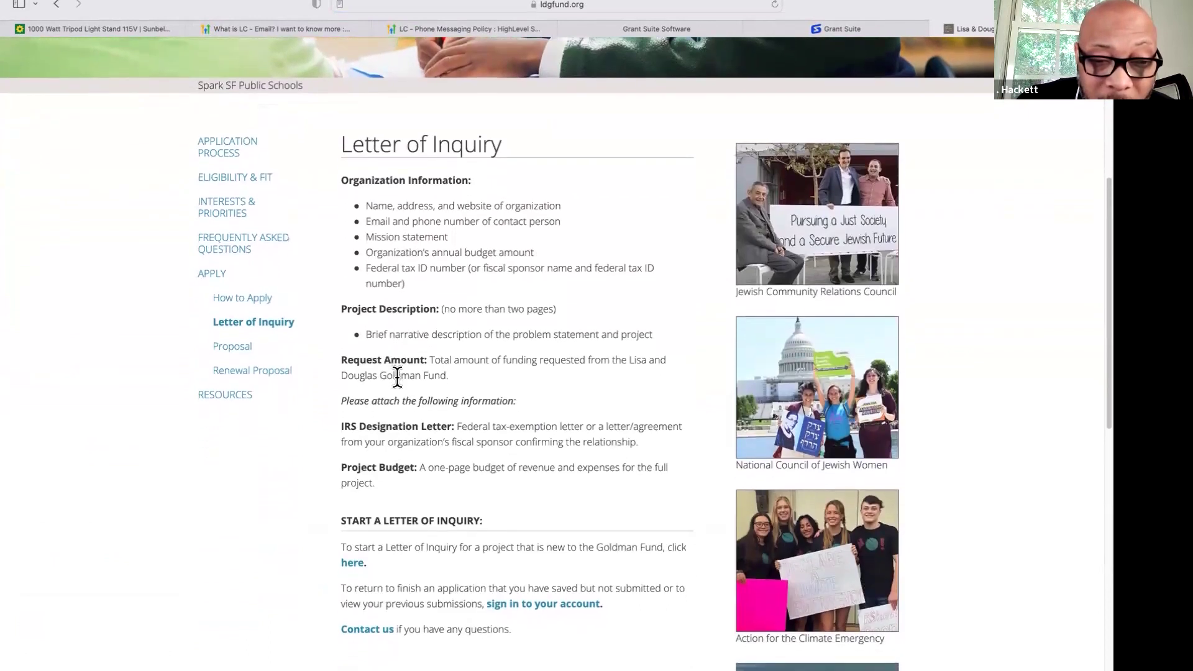
pyautogui.scroll(-5, 397, 375)
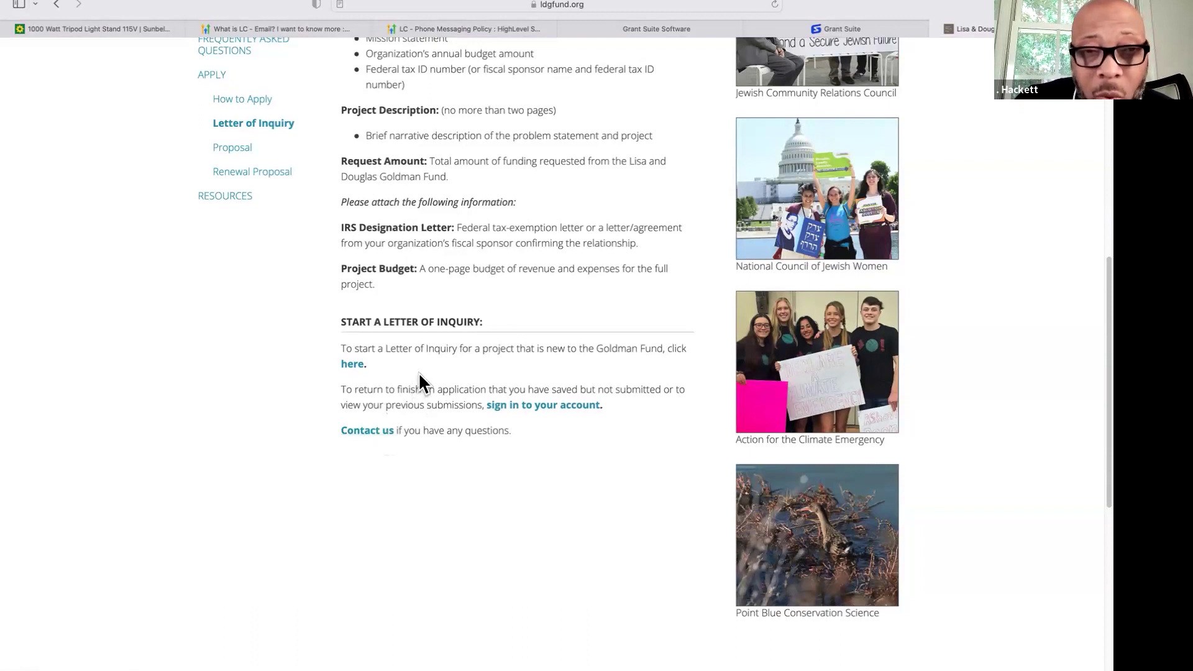
pyautogui.scroll(2, 427, 359)
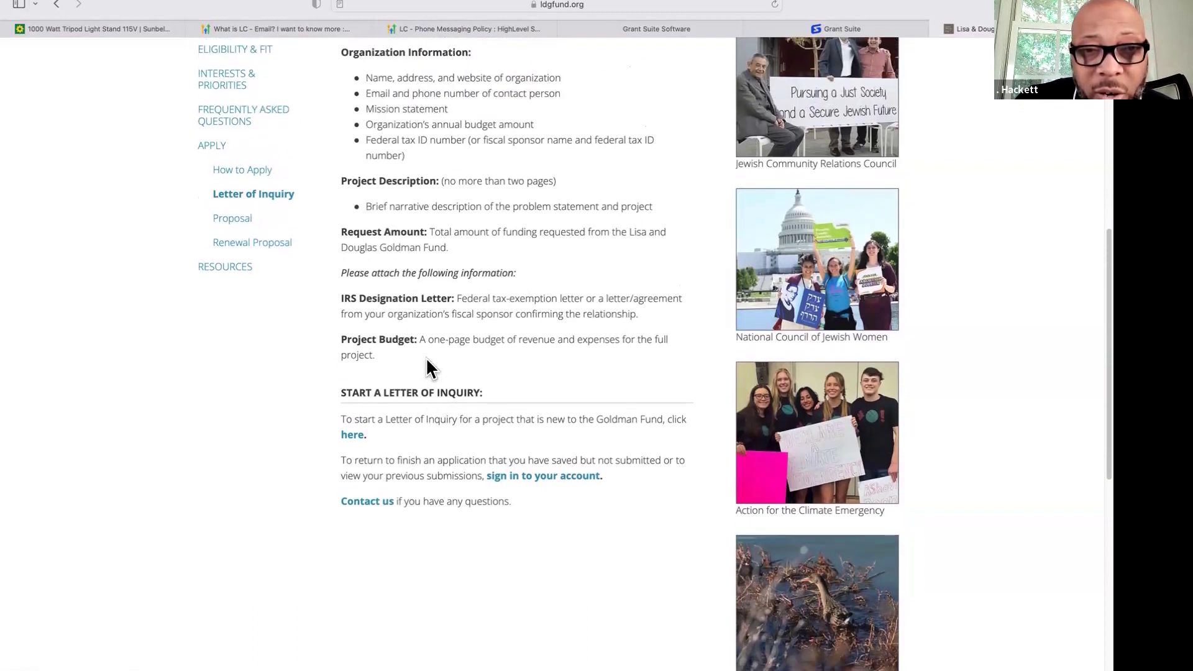
pyautogui.scroll(2, 429, 368)
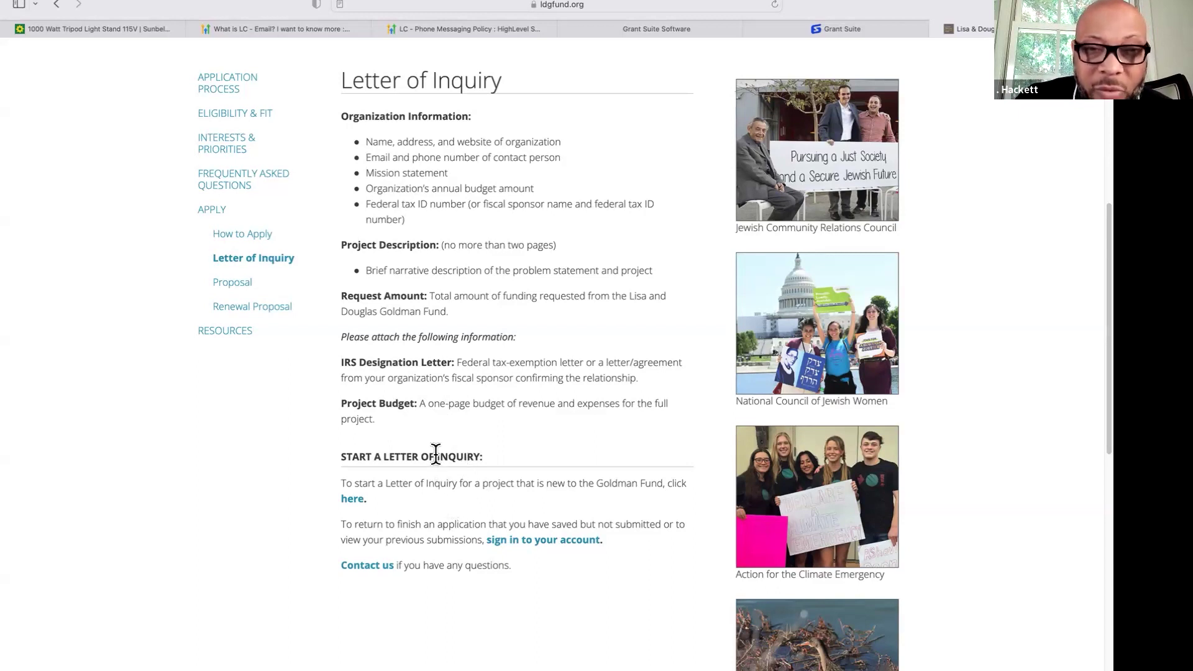
pyautogui.scroll(3, 444, 415)
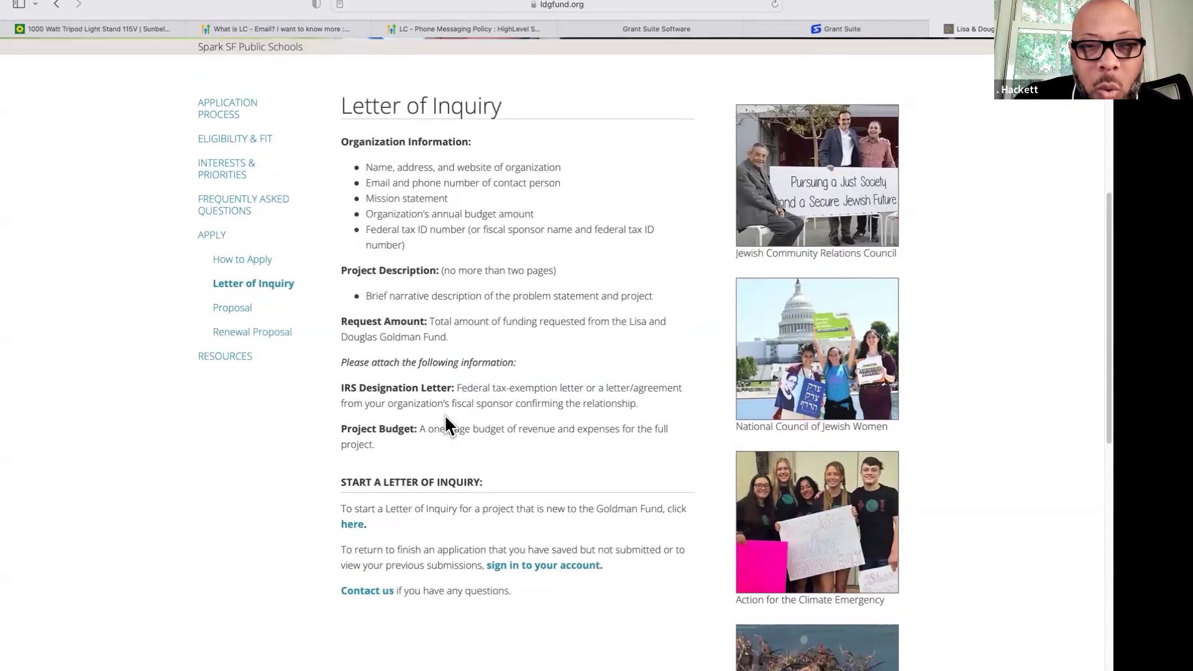
pyautogui.scroll(-2, 429, 340)
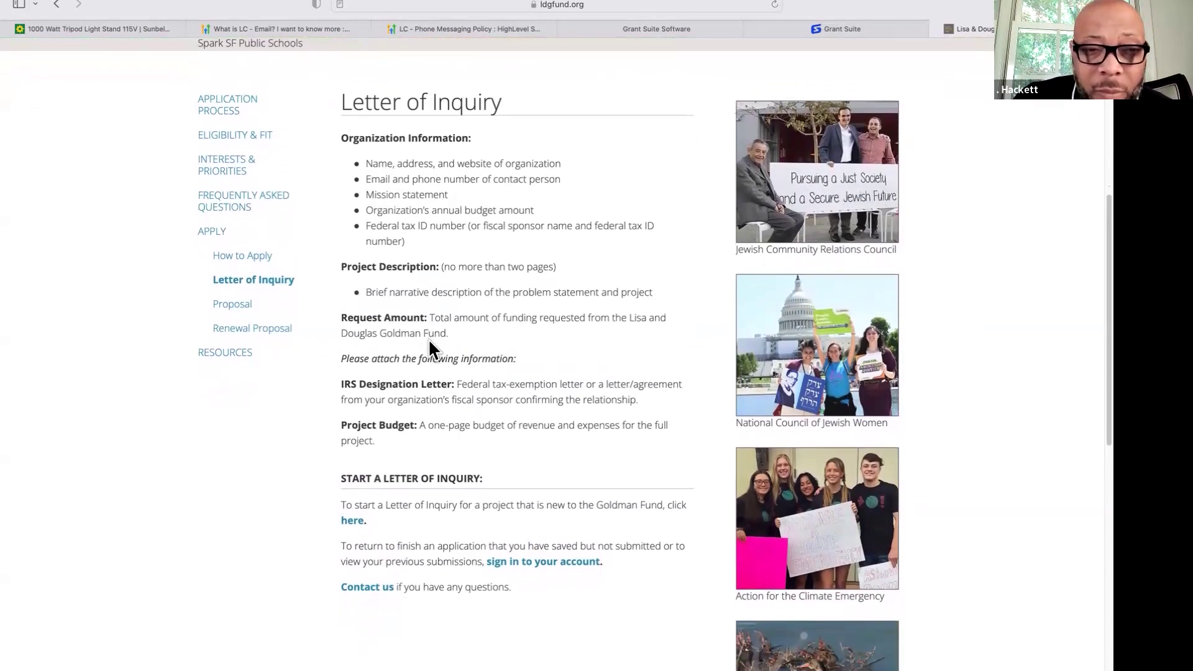
pyautogui.scroll(-1, 429, 345)
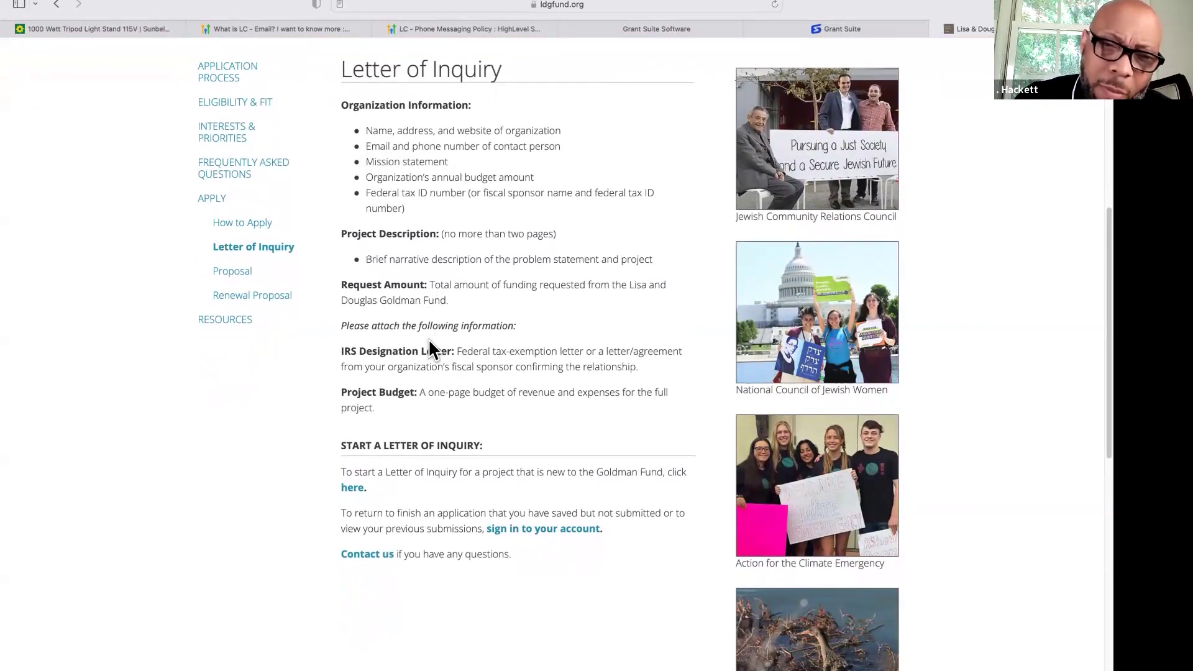
pyautogui.scroll(1, 430, 349)
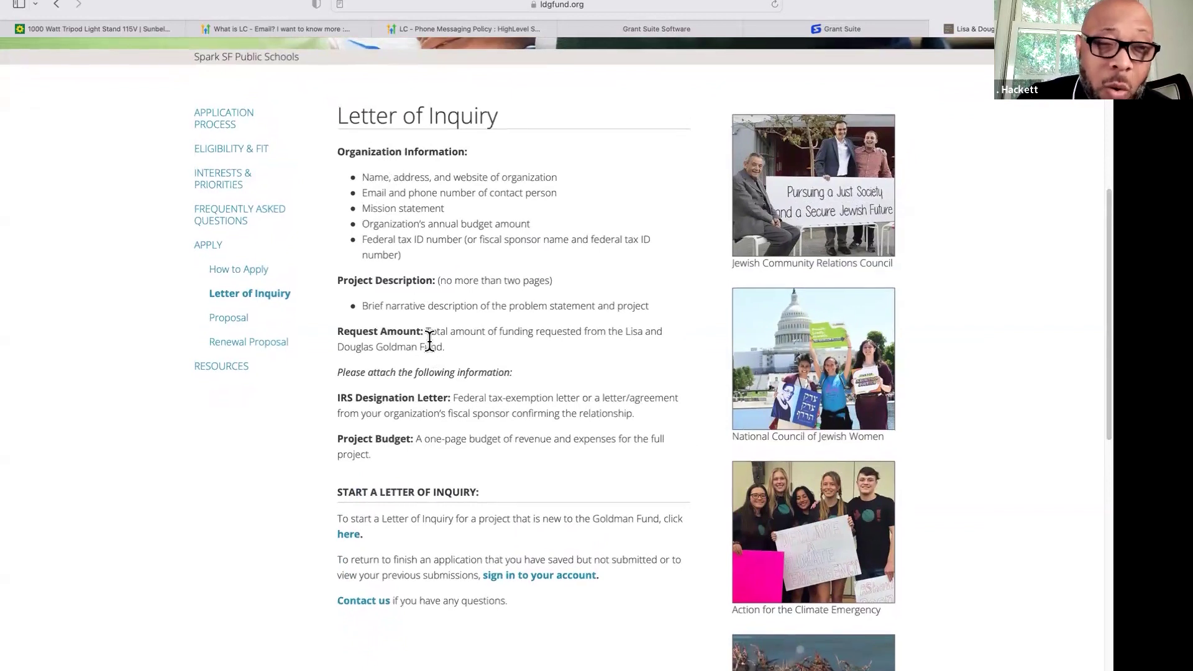
pyautogui.scroll(-1, 429, 341)
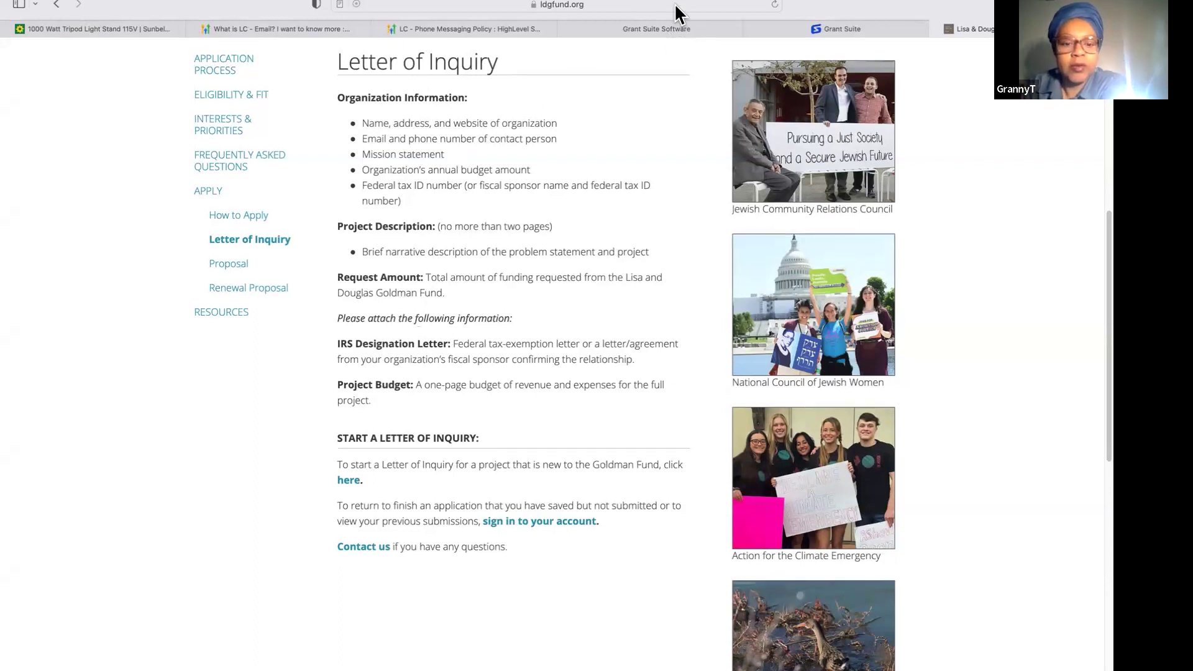
pyautogui.click(875, 28)
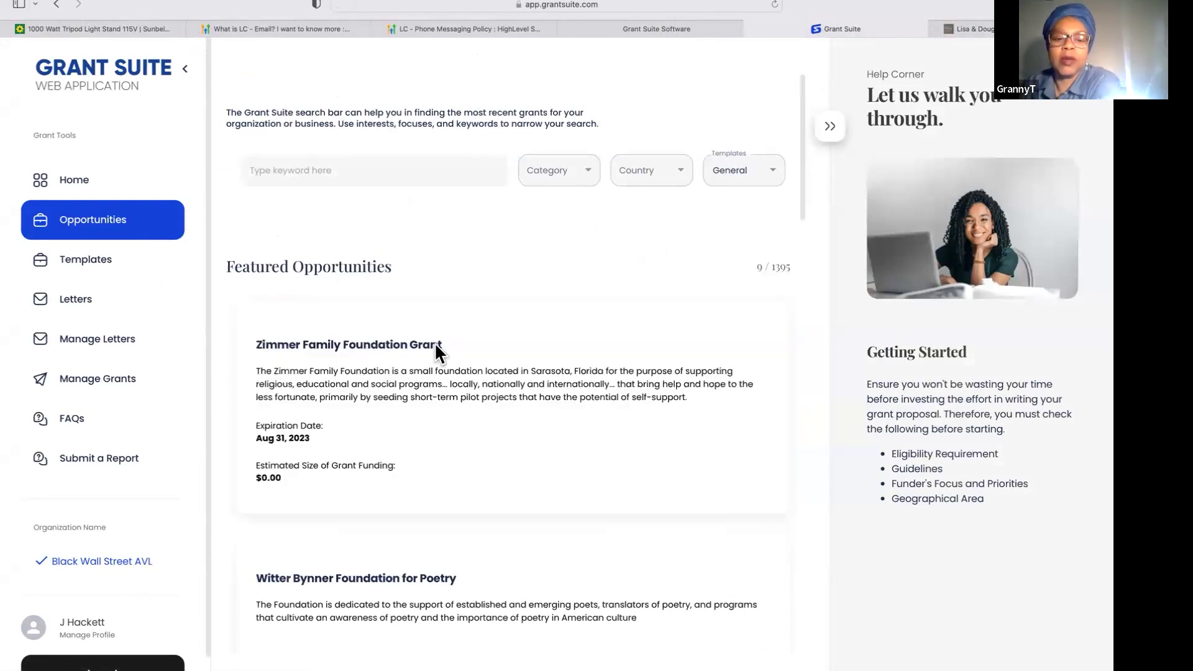
# - Close the Goldman Fund tab and return to Grant Suite's opportunities list
pyautogui.moveTo(454, 301)
pyautogui.click(940, 30)
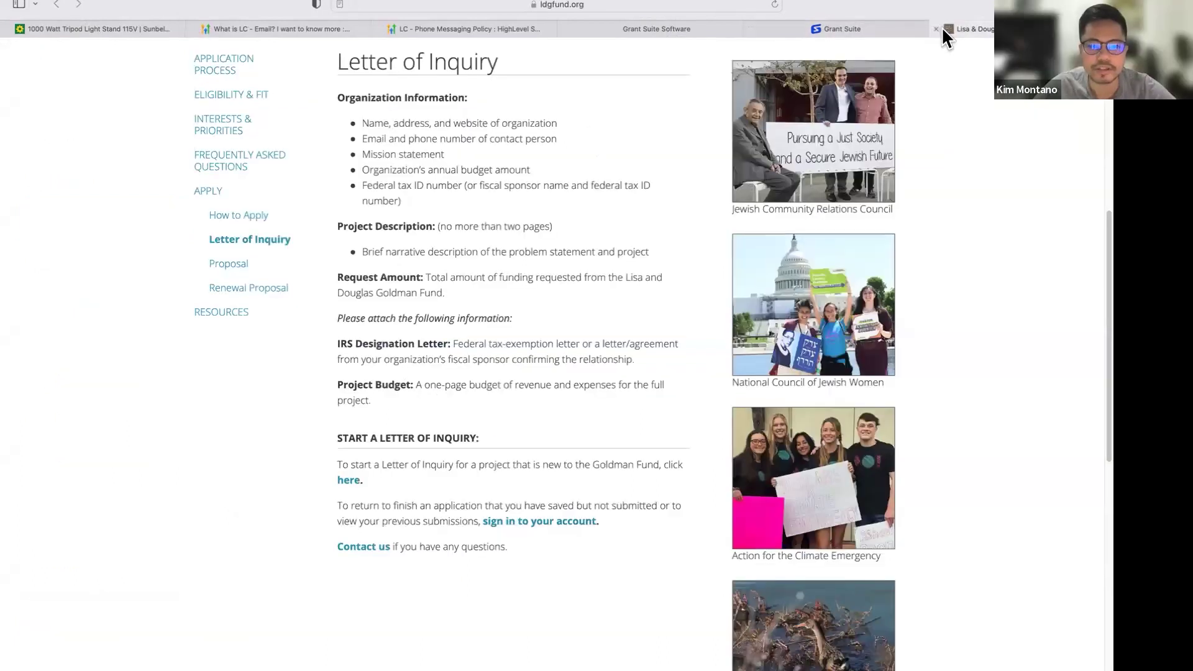
pyautogui.click(936, 28)
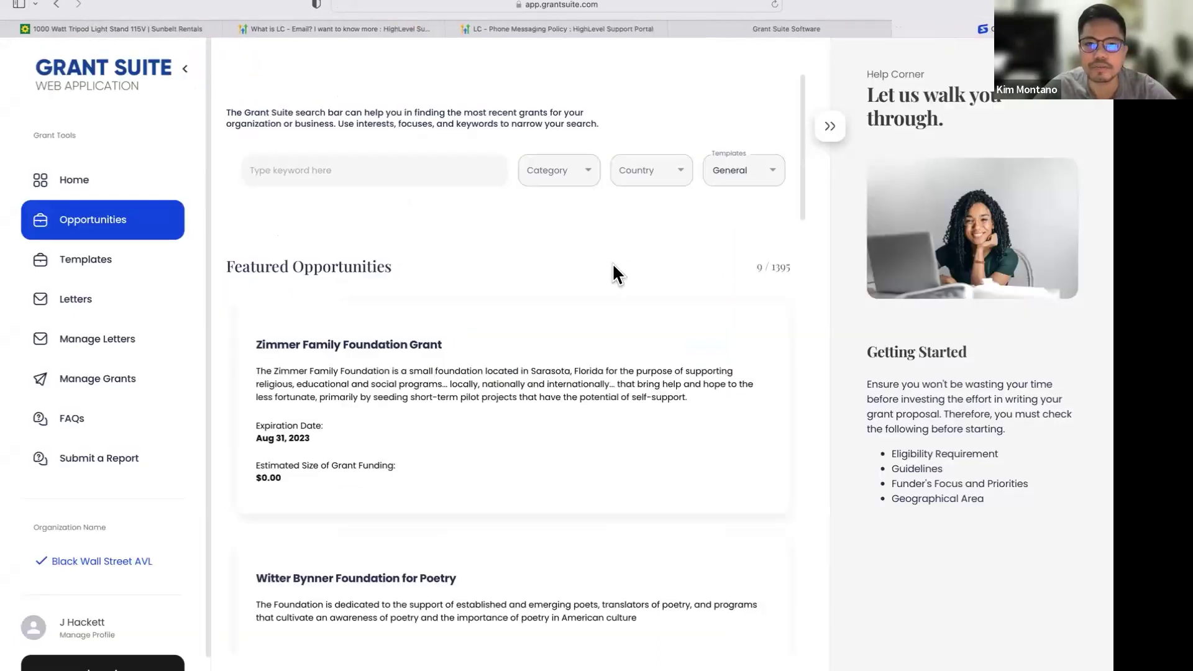
pyautogui.moveTo(507, 327)
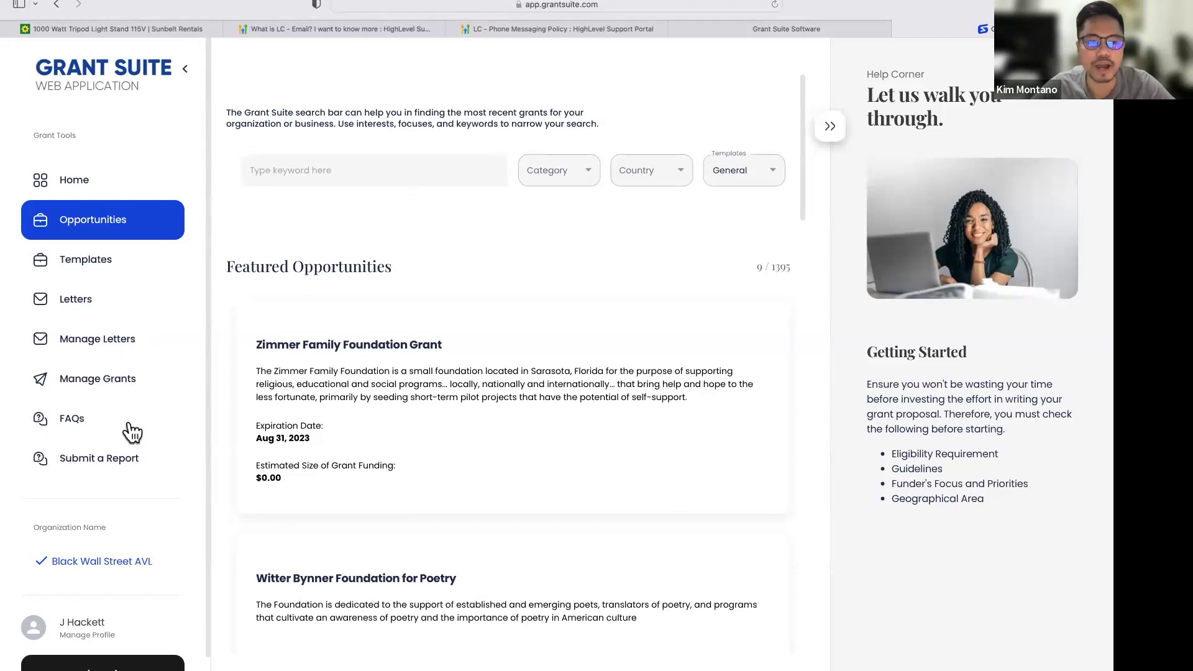
pyautogui.scroll(-1, 129, 428)
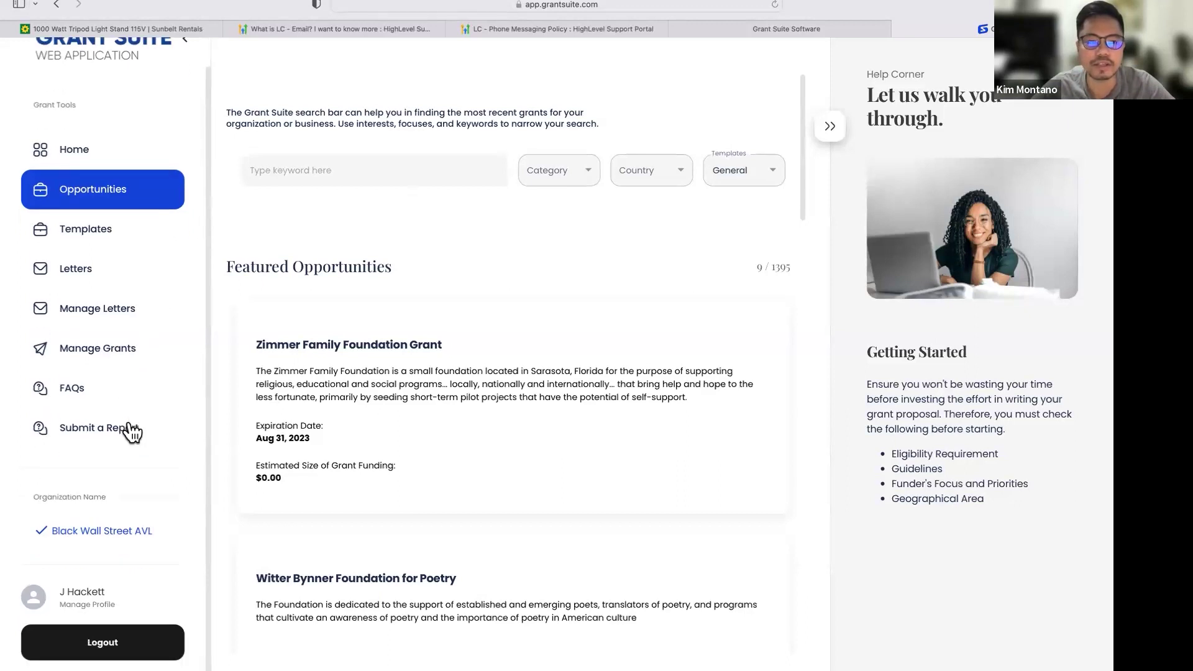
pyautogui.click(65, 614)
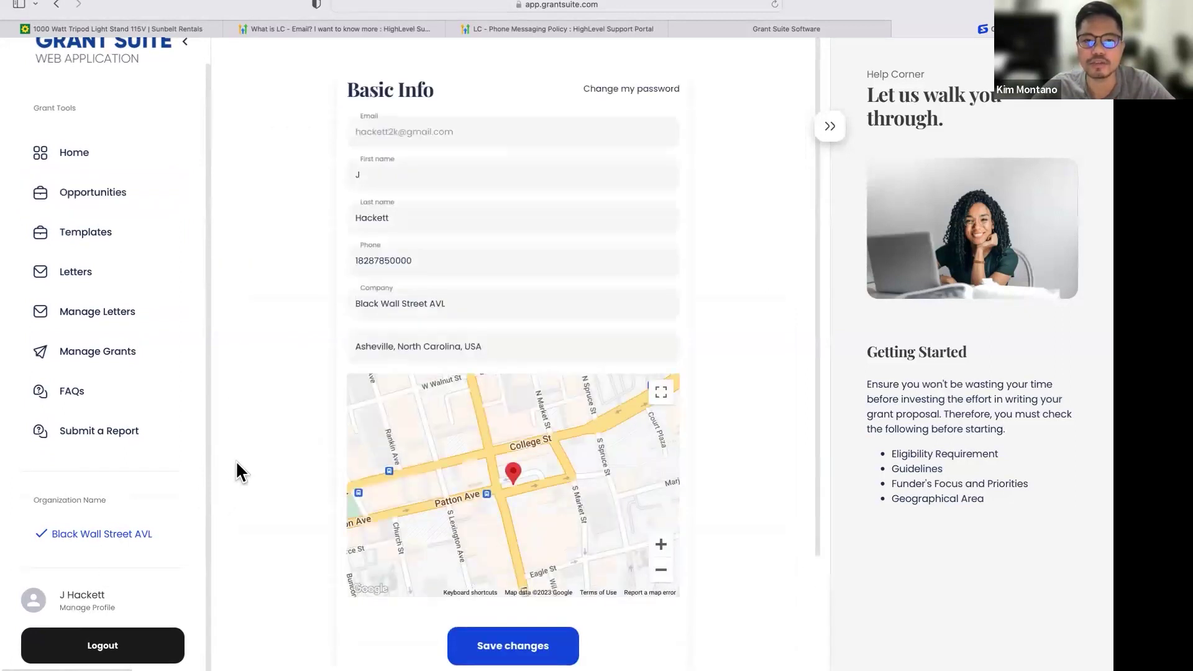
pyautogui.scroll(-1, 345, 400)
pyautogui.scroll(-5, 346, 402)
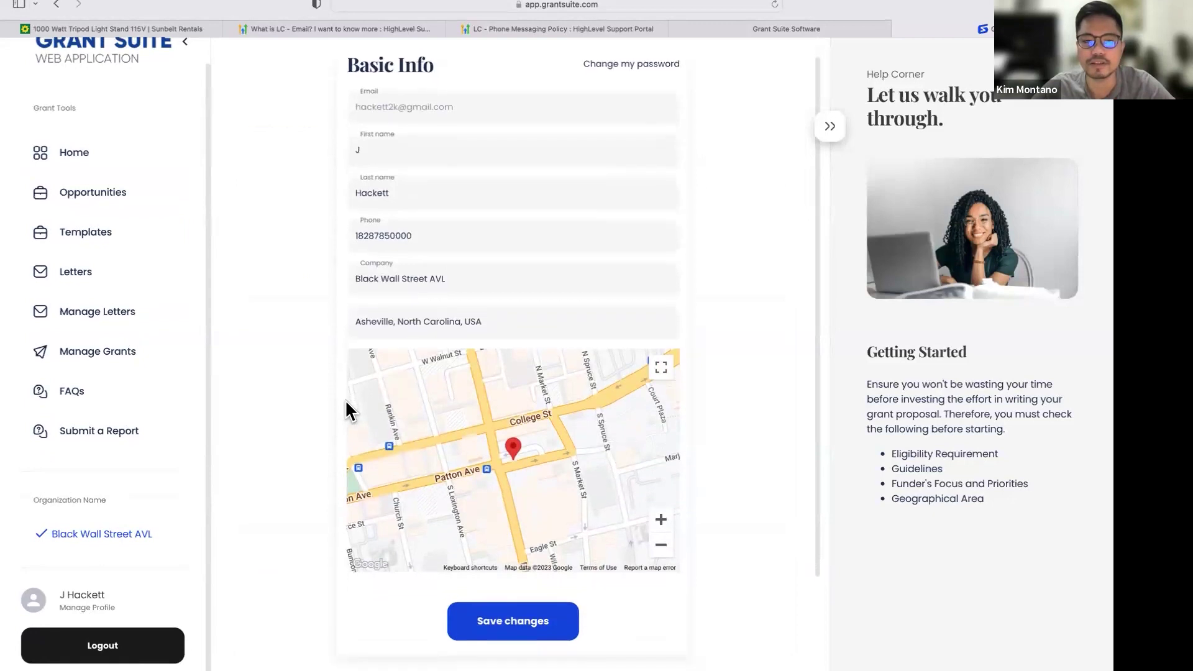
pyautogui.scroll(1, 344, 399)
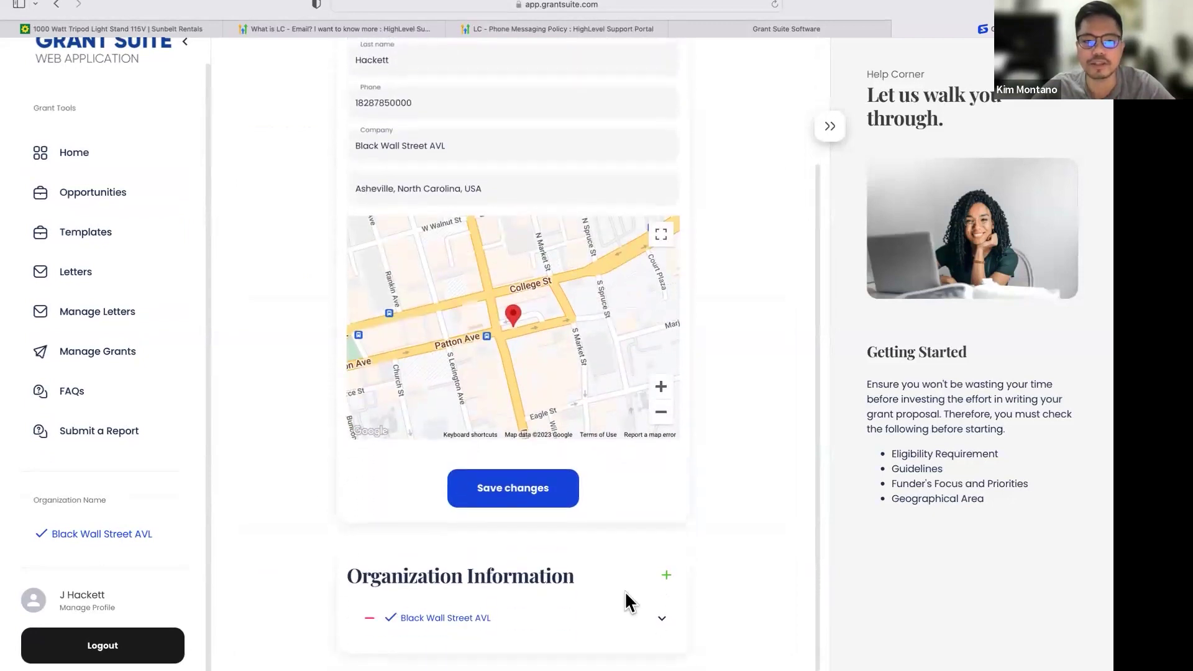
pyautogui.click(667, 583)
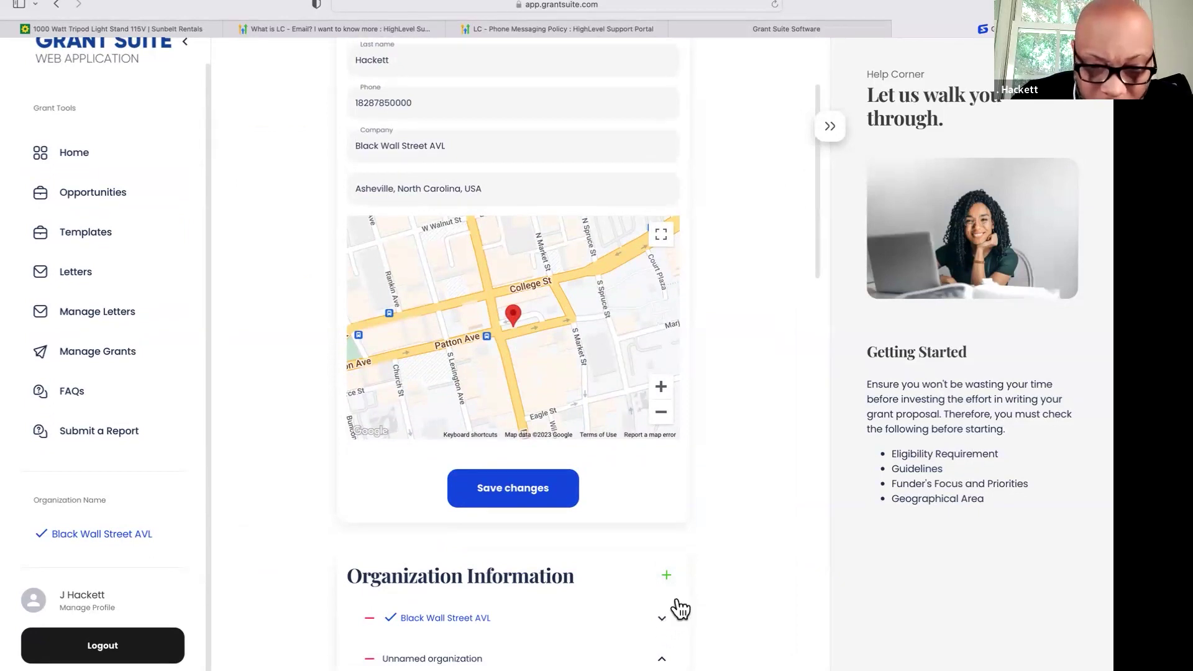
# - Zoom the organization map in on downtown Asheville
pyautogui.scroll(3, 645, 472)
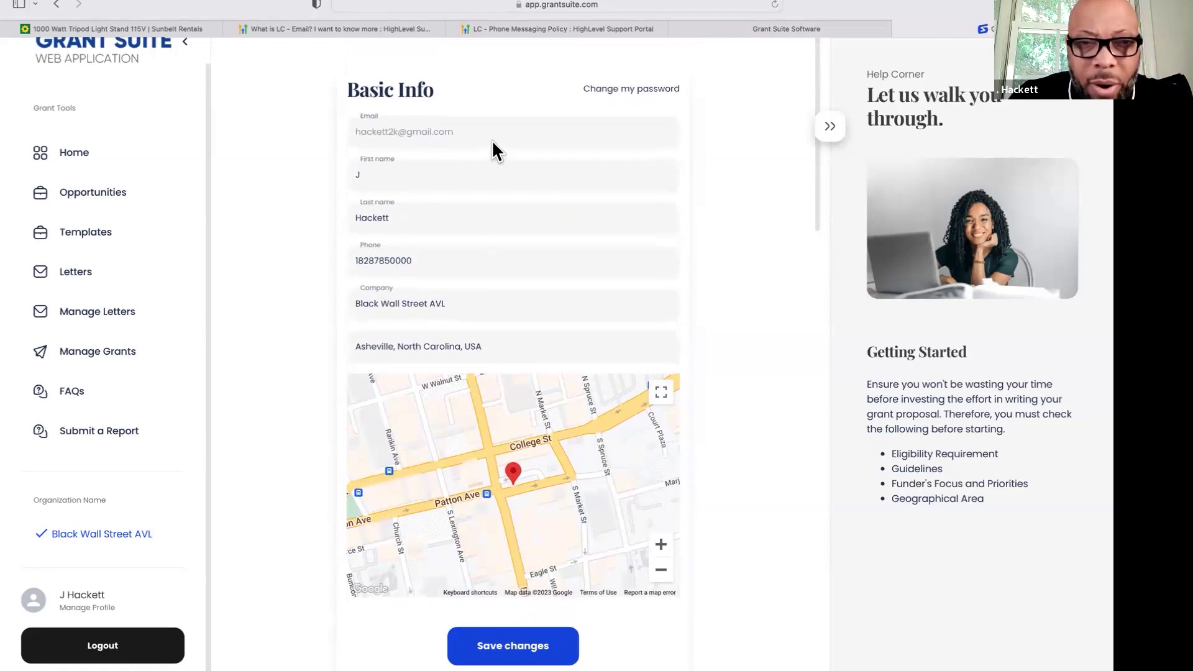
pyautogui.scroll(-5, 539, 505)
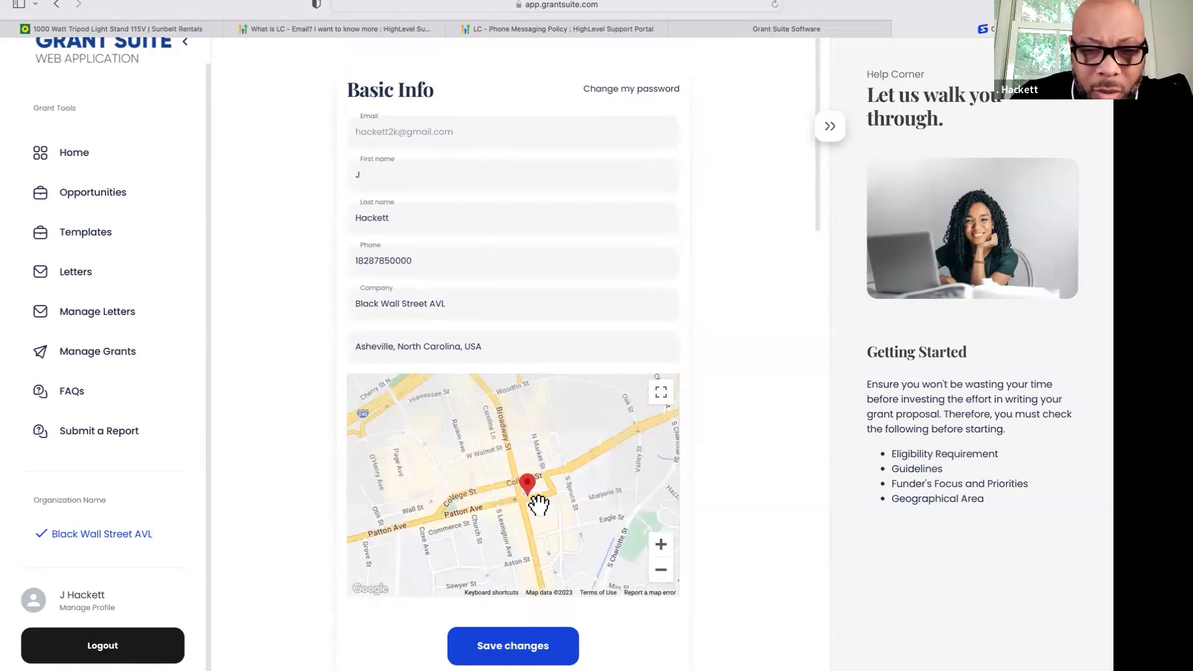
pyautogui.click(661, 545)
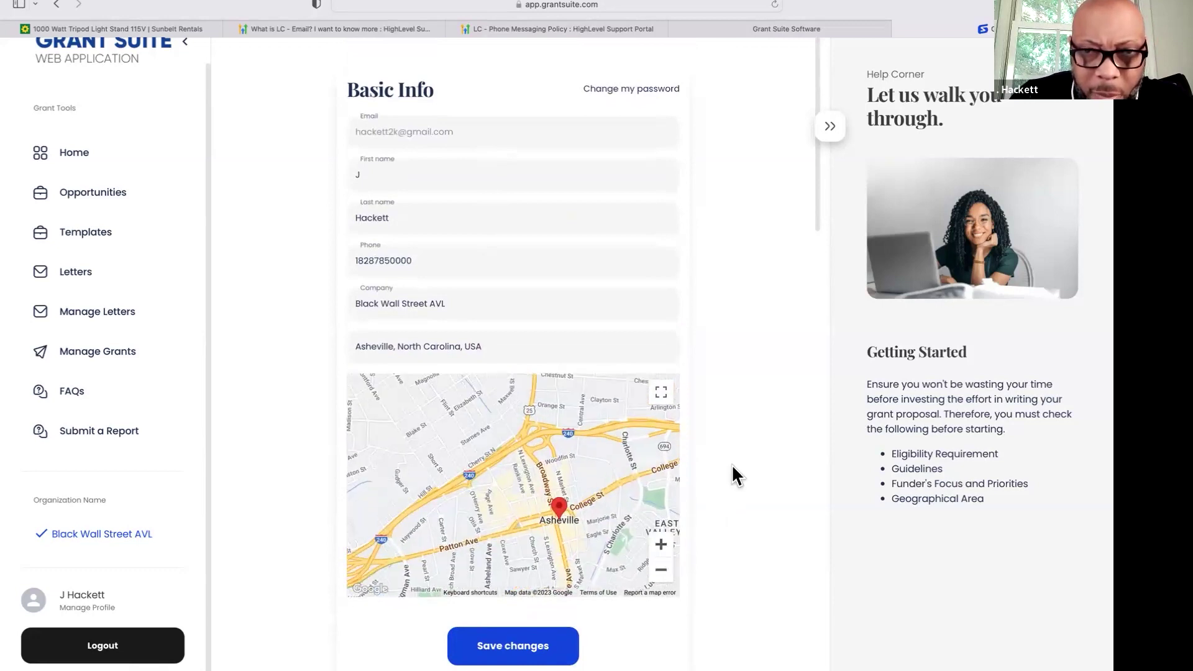
pyautogui.scroll(-3, 733, 466)
pyautogui.scroll(-3, 734, 466)
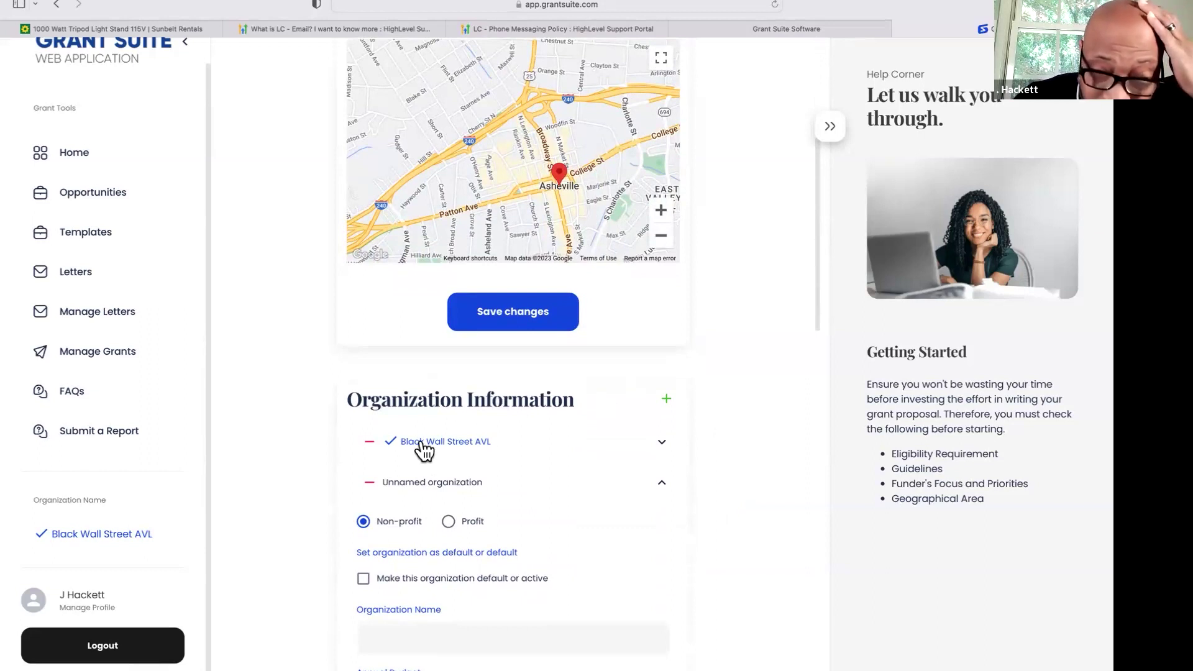
# - Expand the Black Wall Street AVL organization details, review them, then collapse them
pyautogui.click(662, 445)
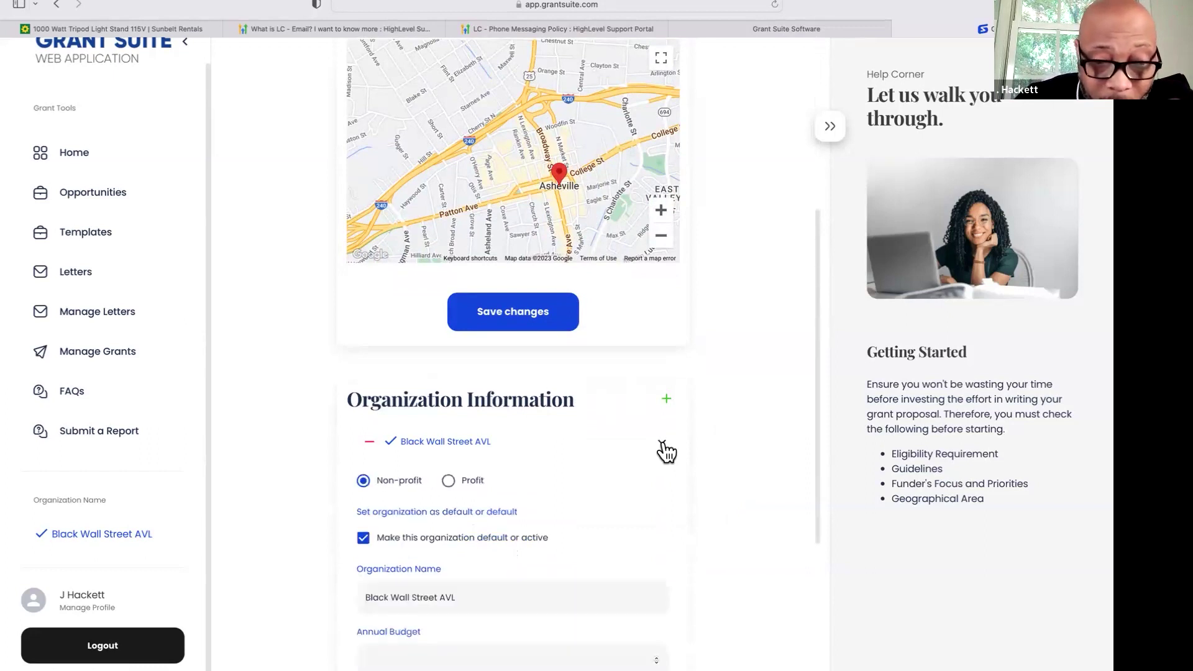
pyautogui.scroll(-3, 591, 602)
pyautogui.scroll(-4, 590, 600)
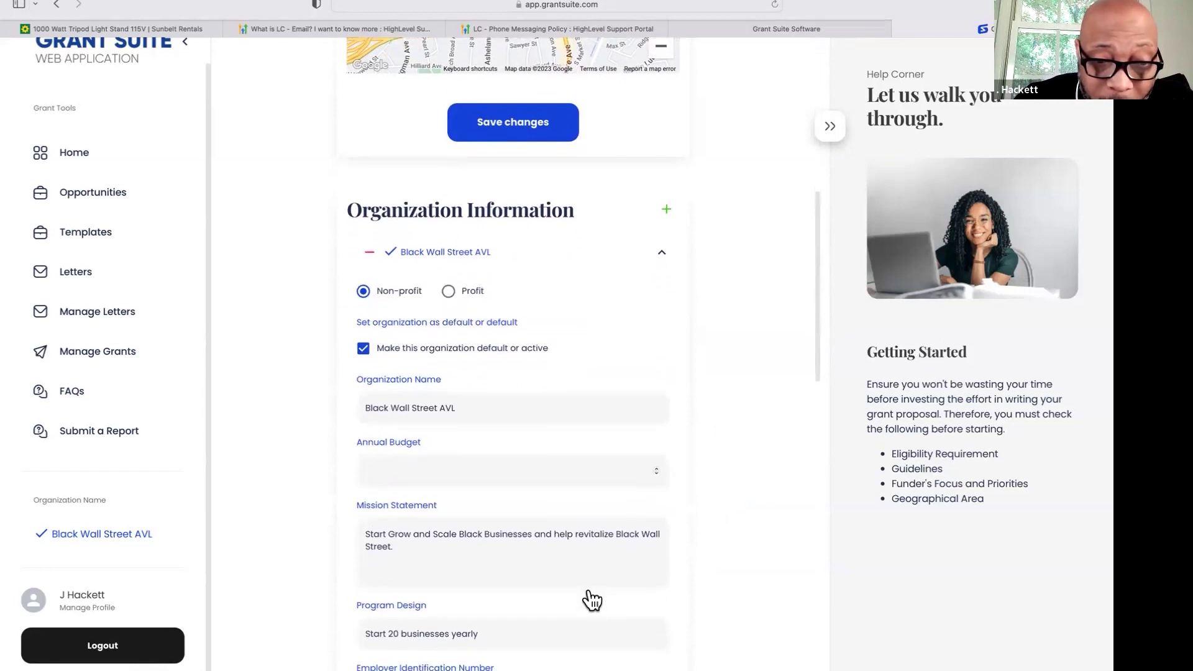
pyautogui.scroll(-1, 590, 599)
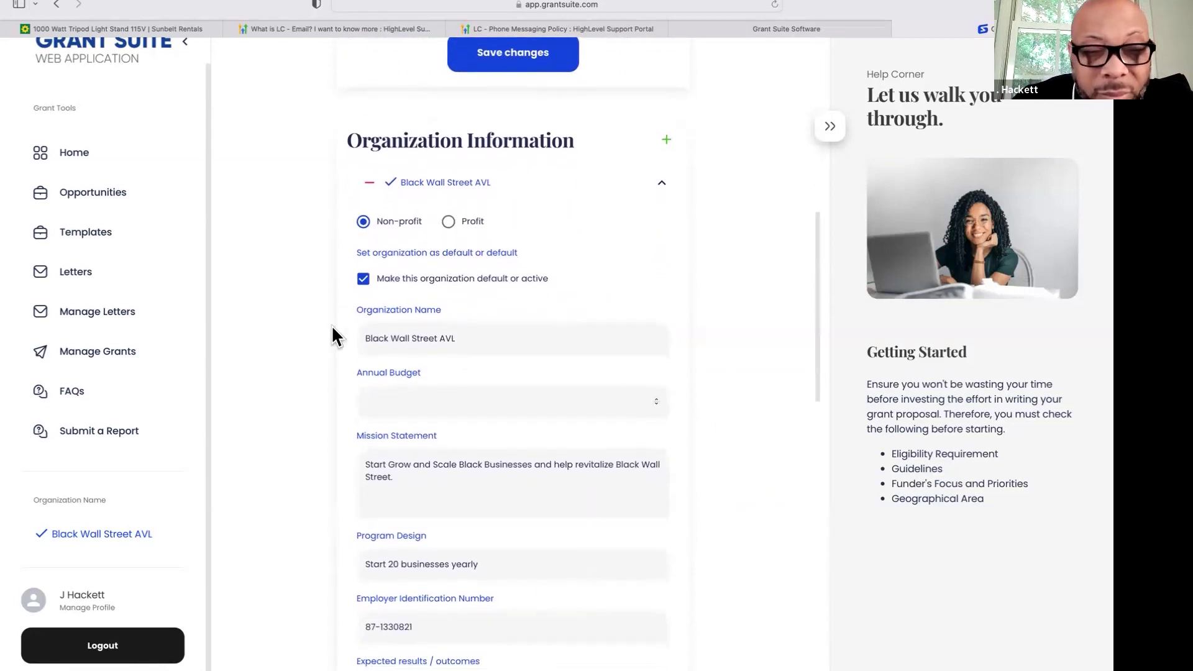
pyautogui.scroll(10, 462, 417)
pyautogui.scroll(-1, 642, 441)
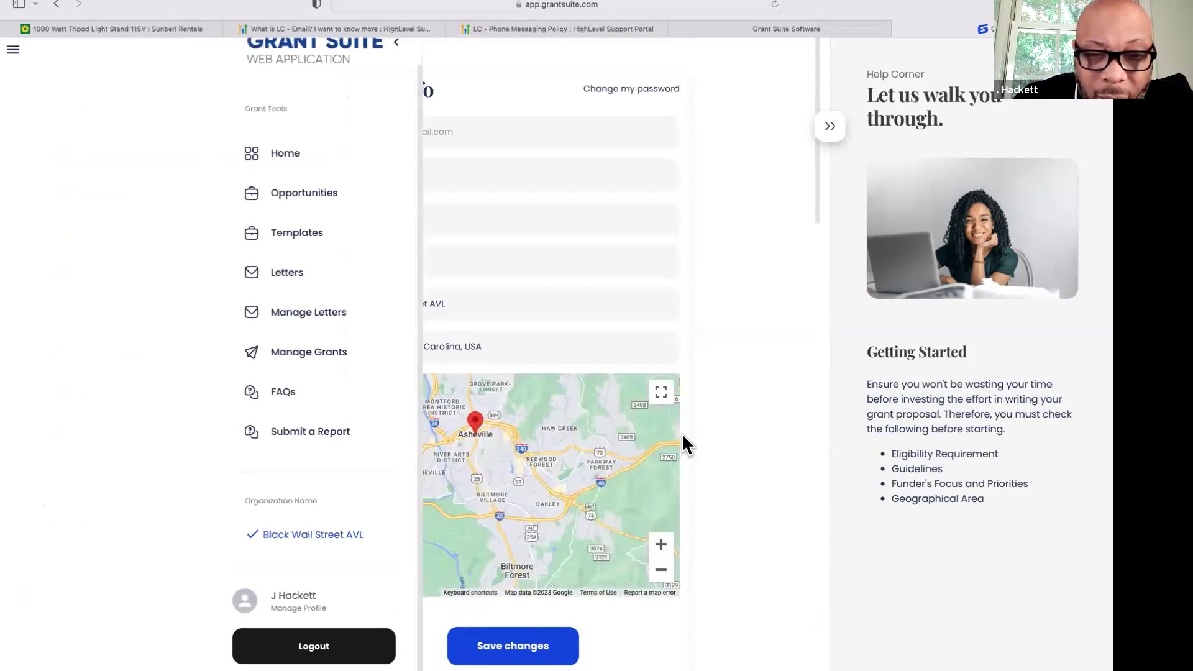
pyautogui.scroll(-5, 746, 444)
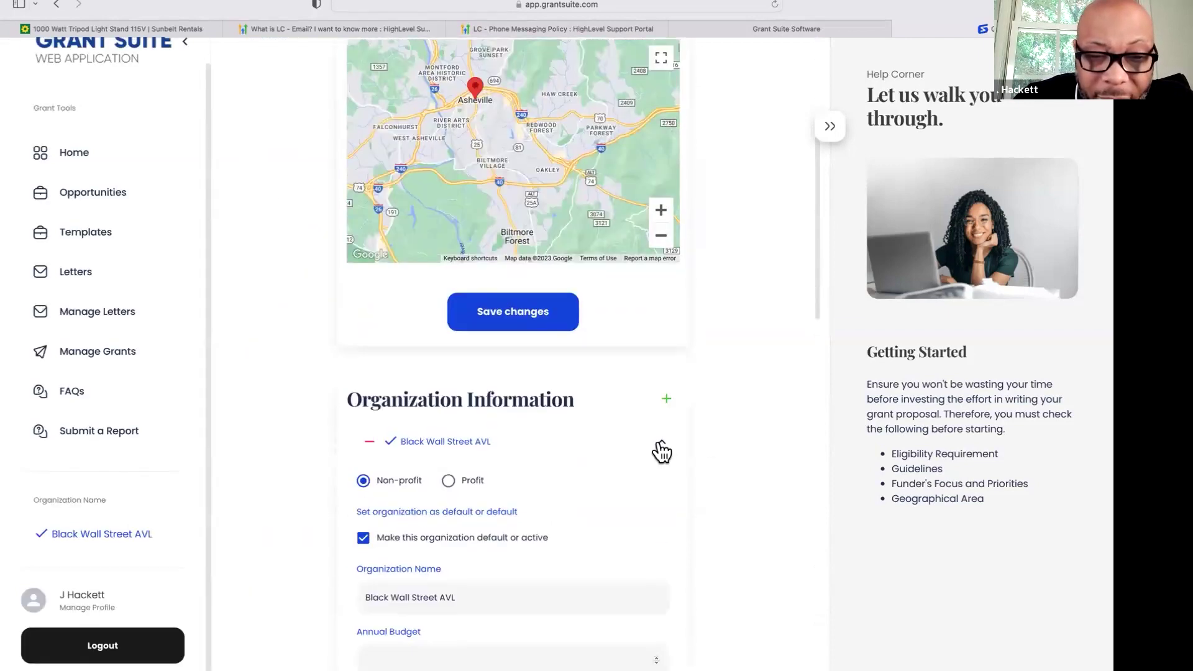
pyautogui.click(658, 447)
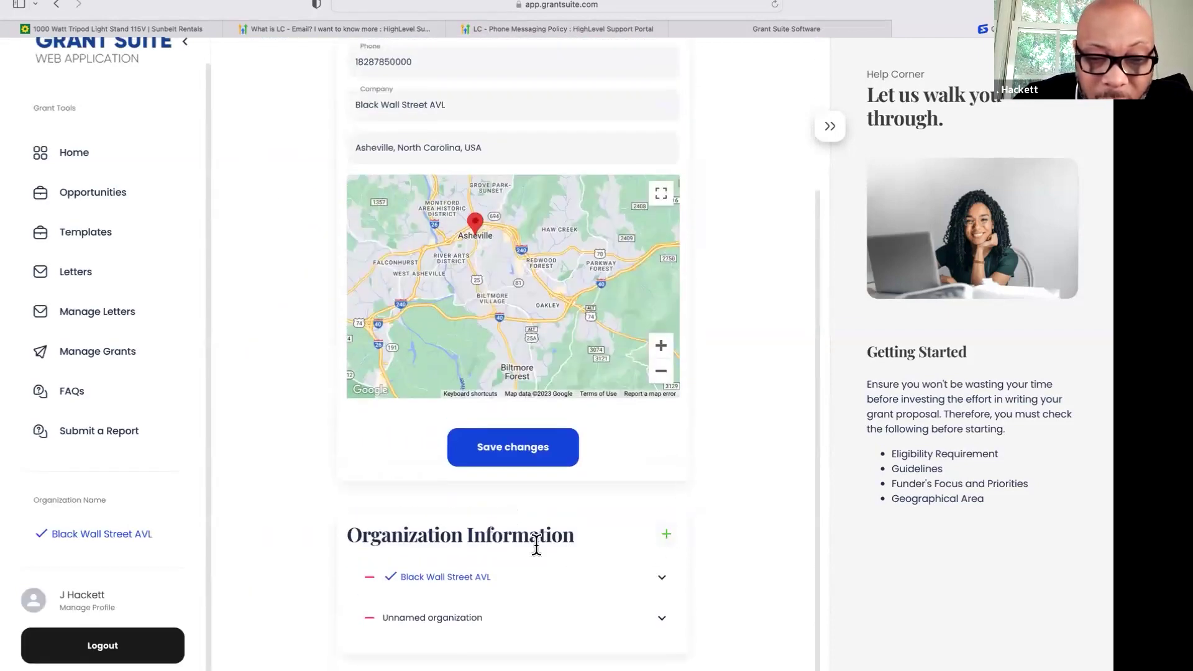
# - Expand the Unnamed organization form and enter 'Jordan Peer Recovery, Inc' as the Organization Name
pyautogui.click(667, 538)
pyautogui.scroll(-5, 607, 584)
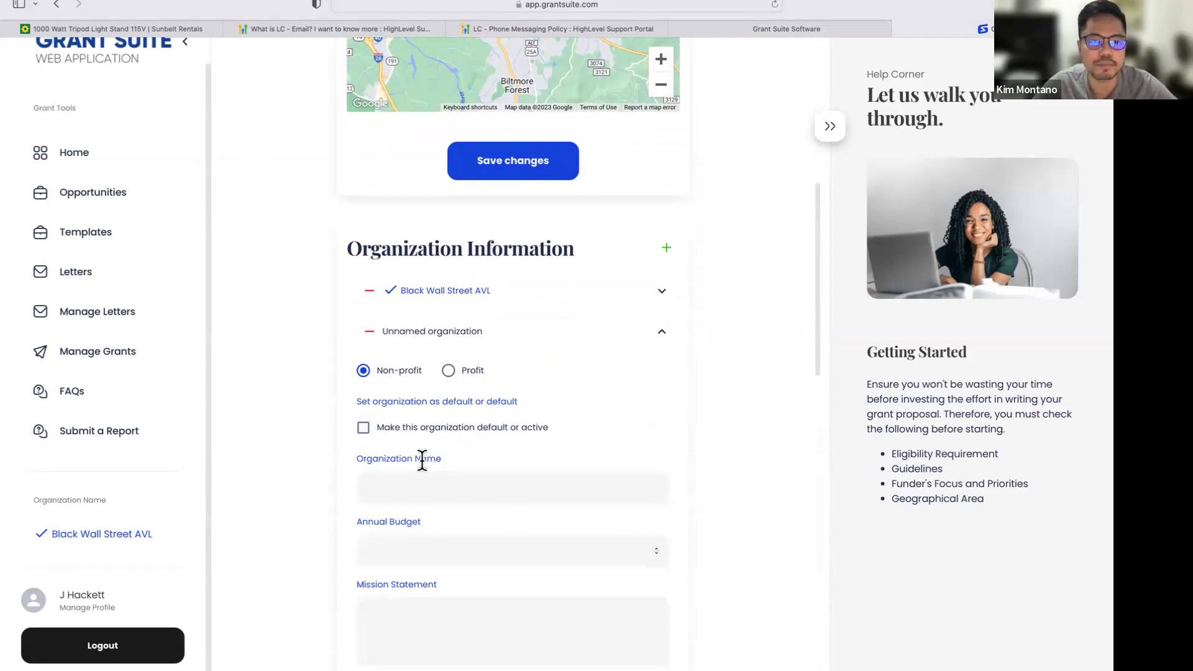
pyautogui.click(411, 478)
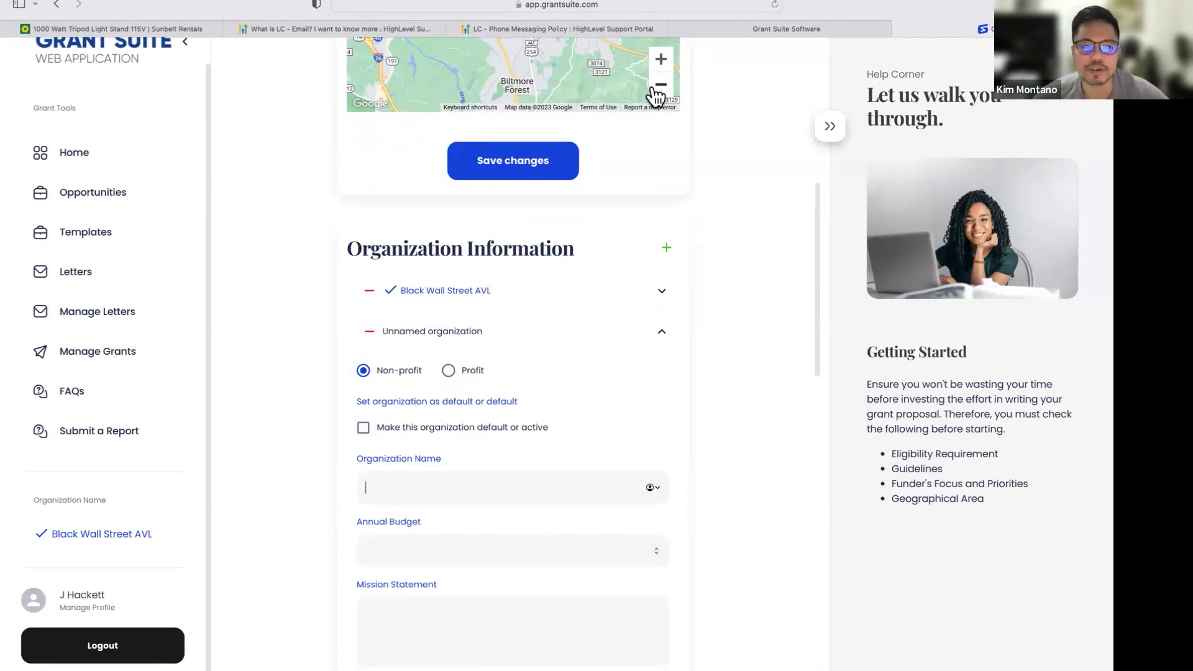
pyautogui.click(419, 491)
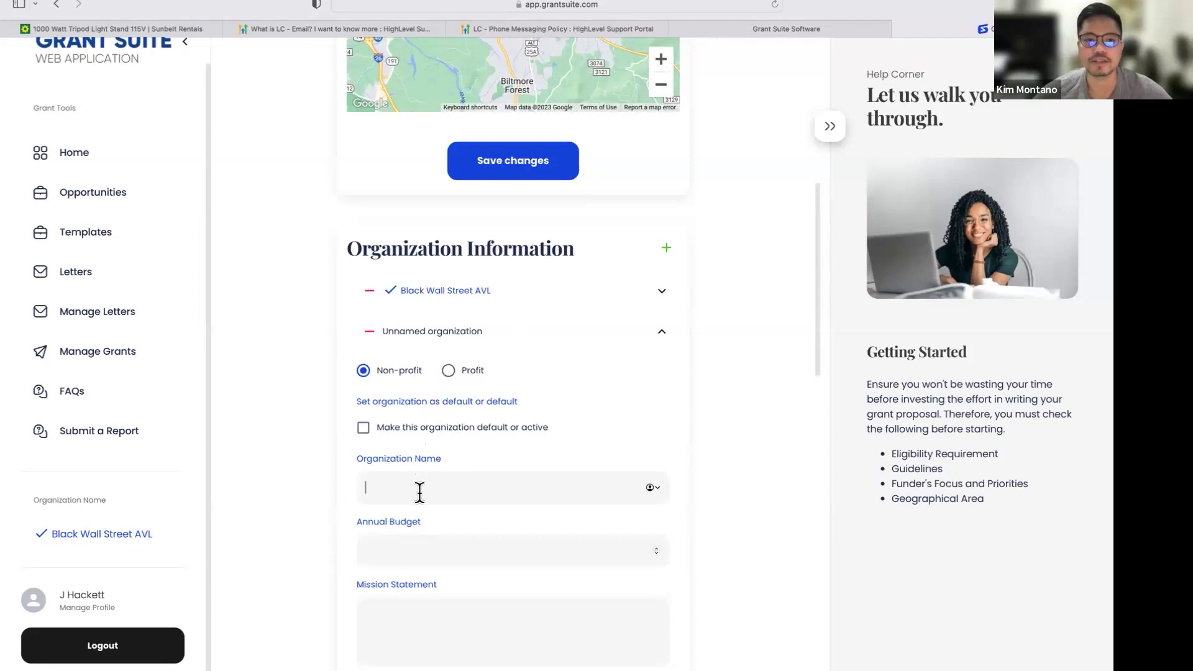
pyautogui.write('Jo')
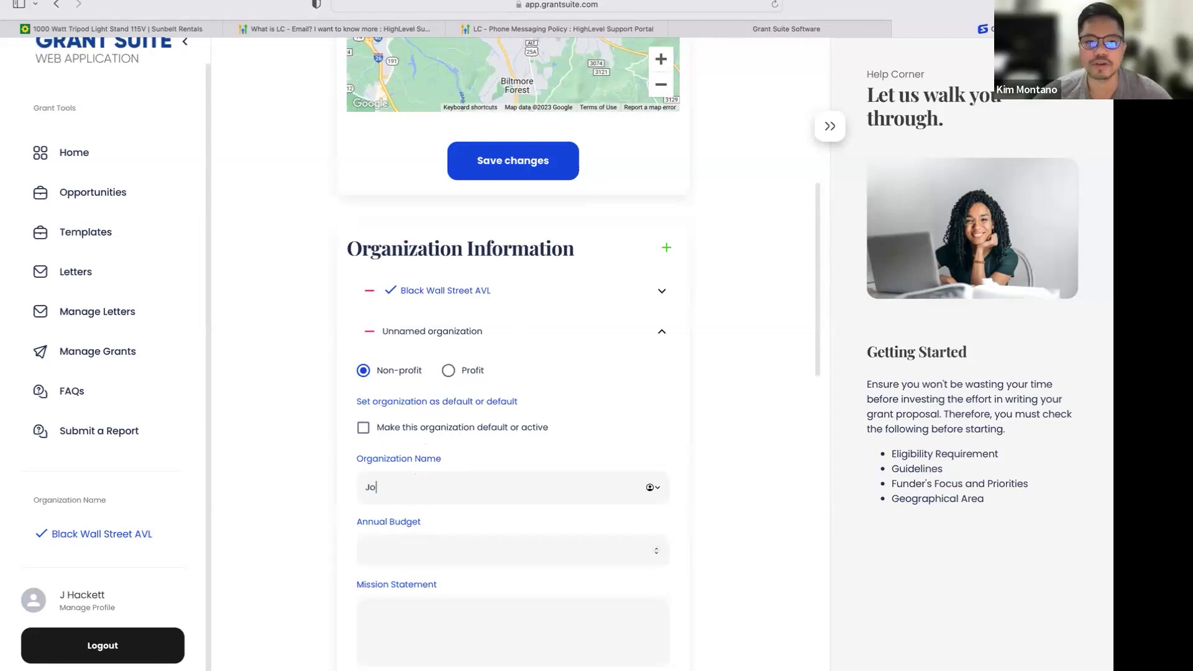
pyautogui.write('rdan Pee')
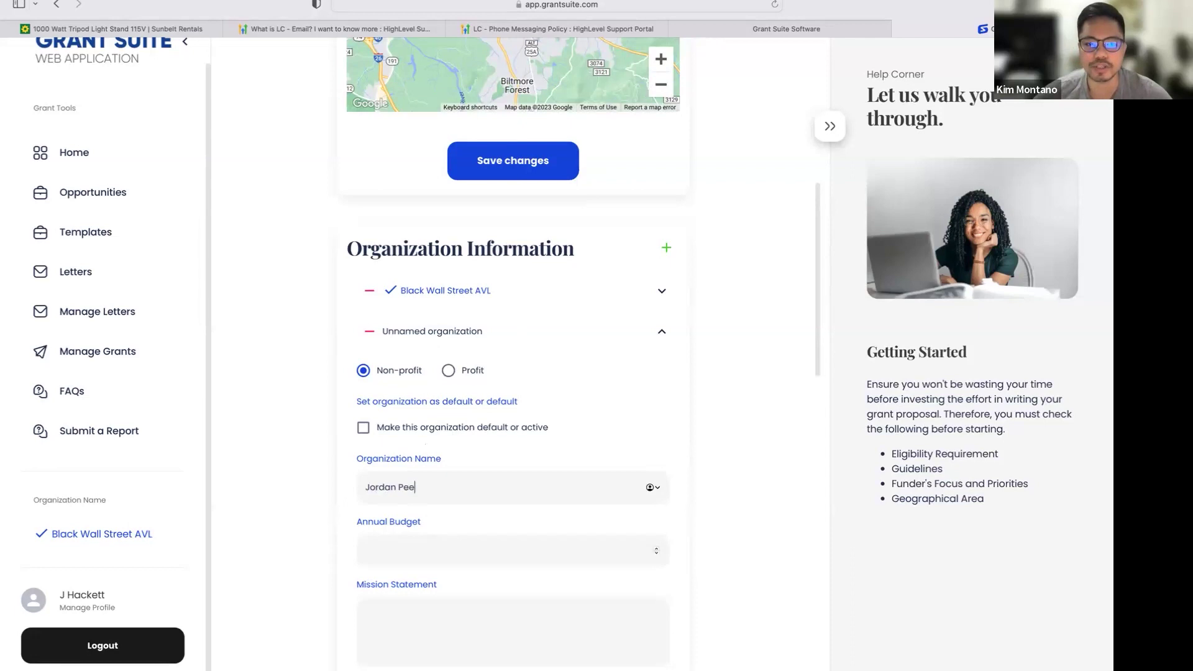
pyautogui.write('r Recovery, Inc')
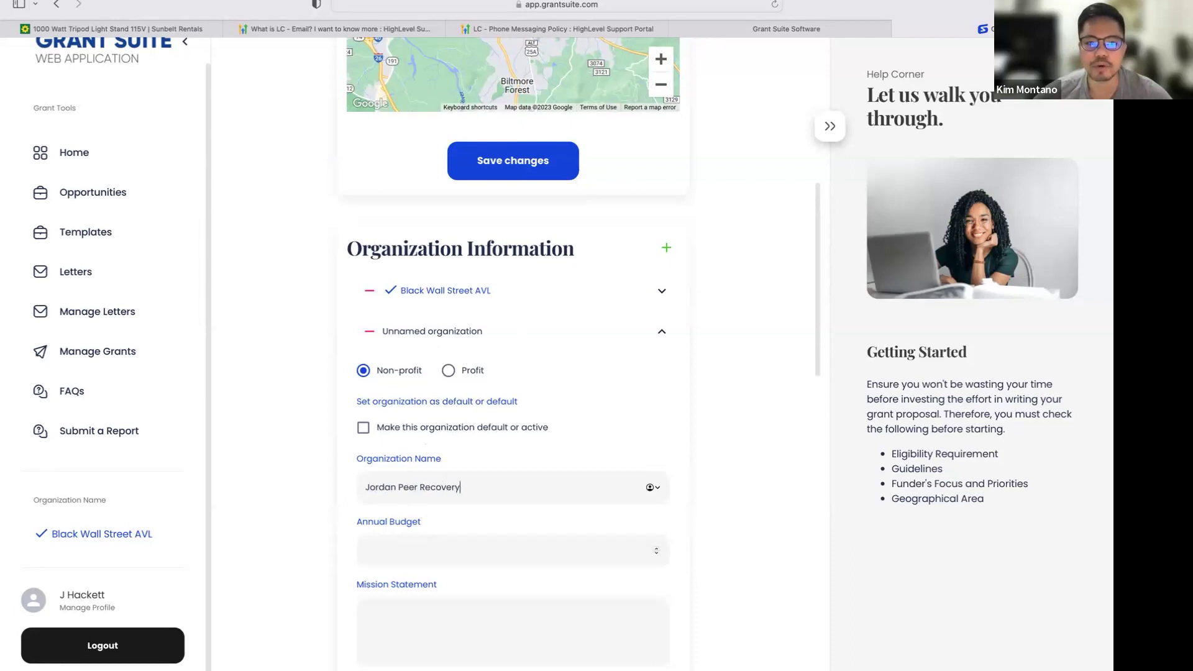
# - Enter -1350000 in the Annual Budget field
pyautogui.click(417, 548)
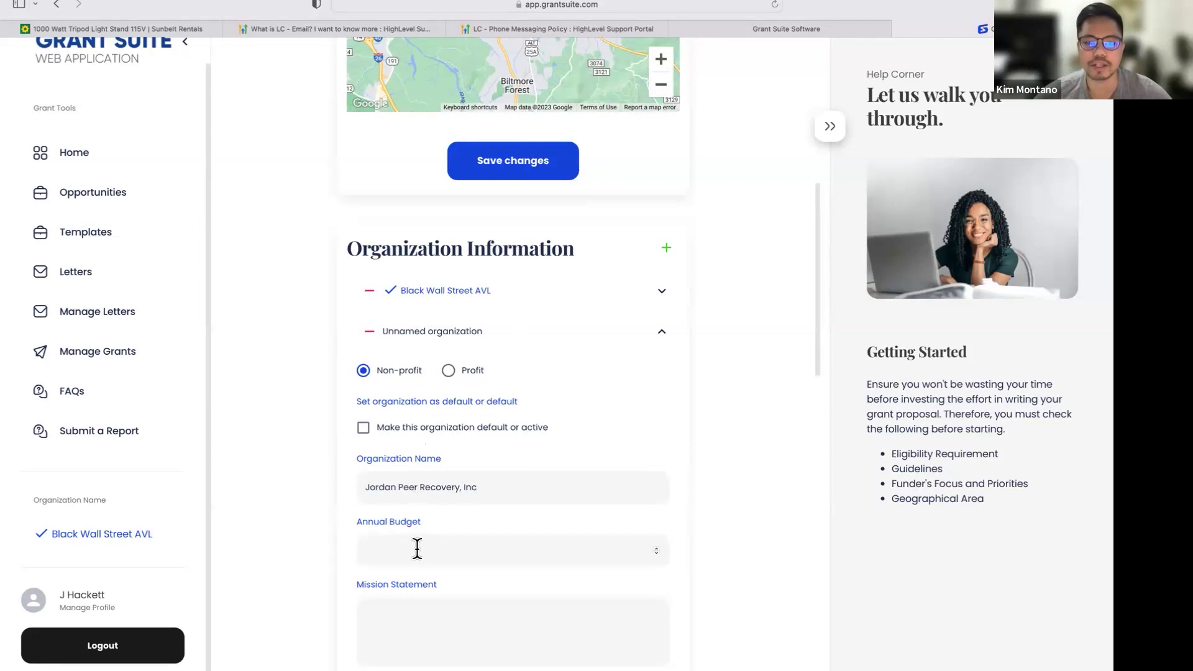
pyautogui.scroll(-1, 417, 548)
pyautogui.write('-1350000')
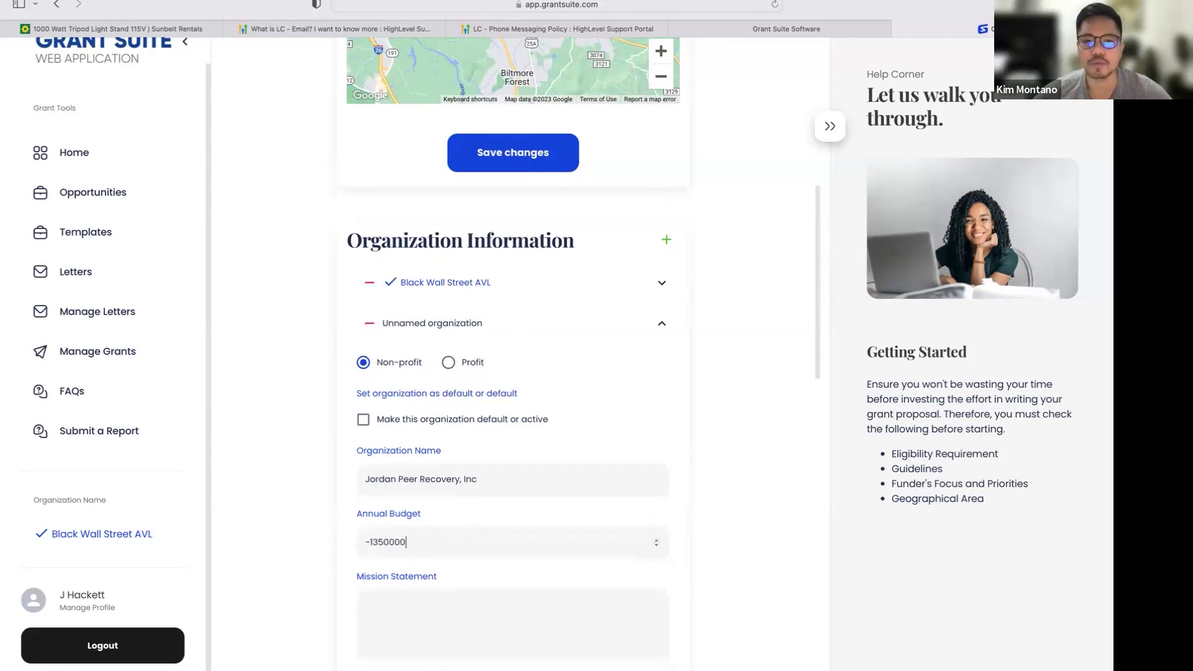
pyautogui.press('BackSpace')
pyautogui.press('BackSpace')
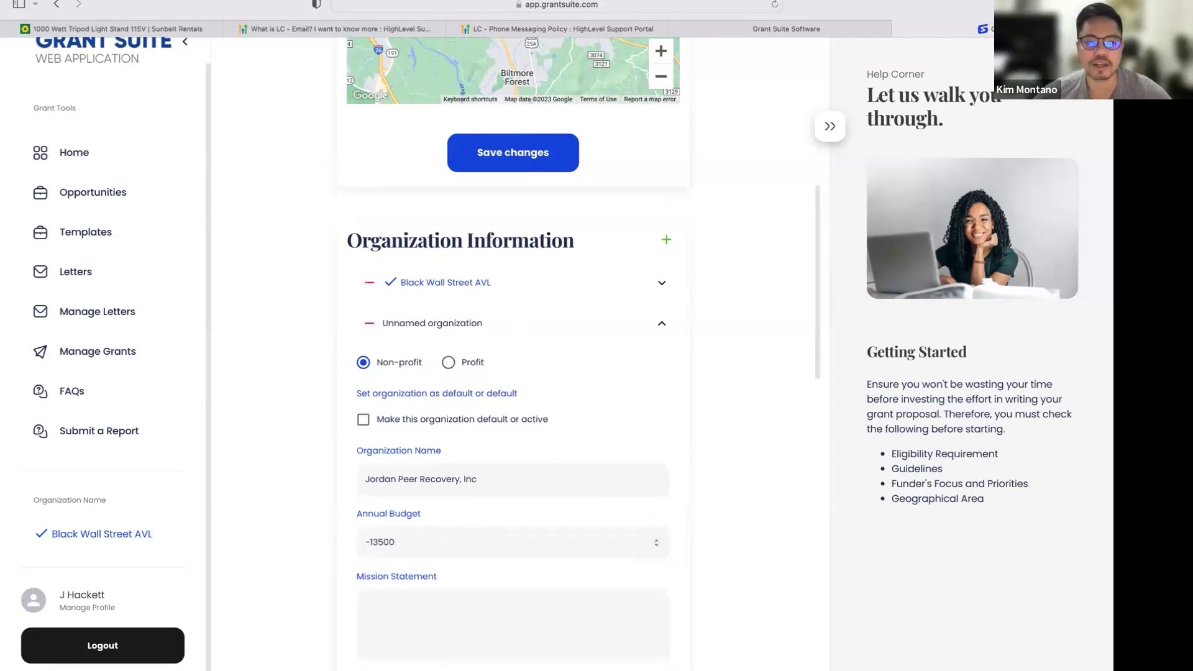
pyautogui.write('0')
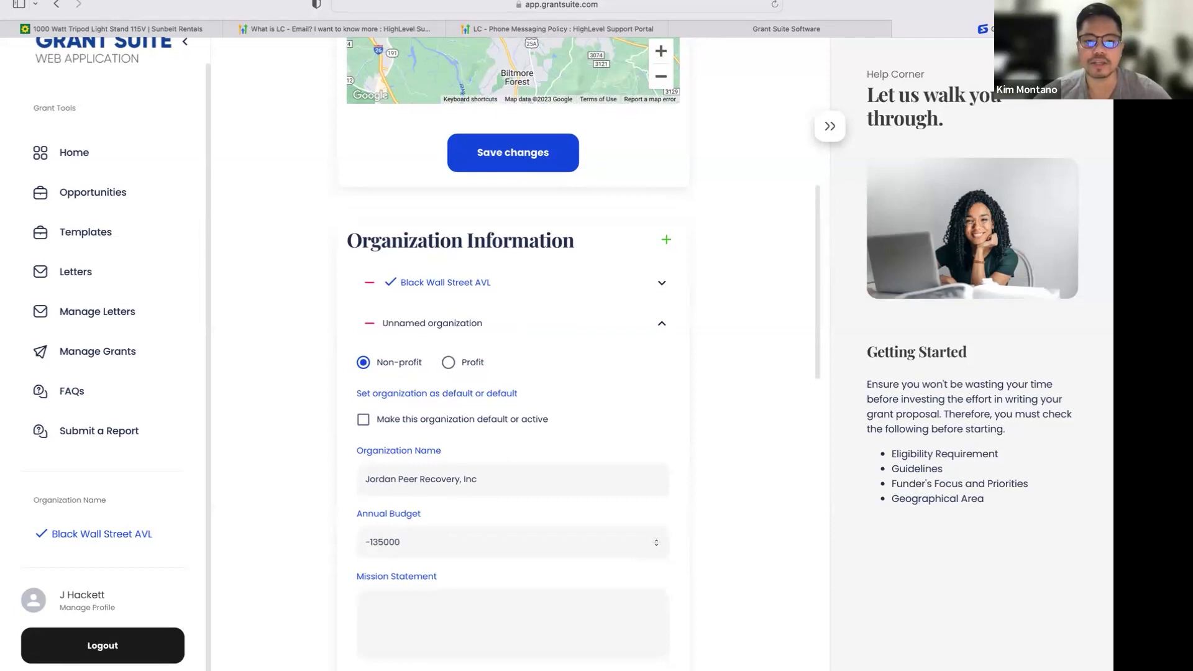
pyautogui.scroll(-3, 417, 548)
# - Write the mission: 'Transform lives through transformed people. We provide housing transportation and apprenticeship services…'
pyautogui.click(433, 552)
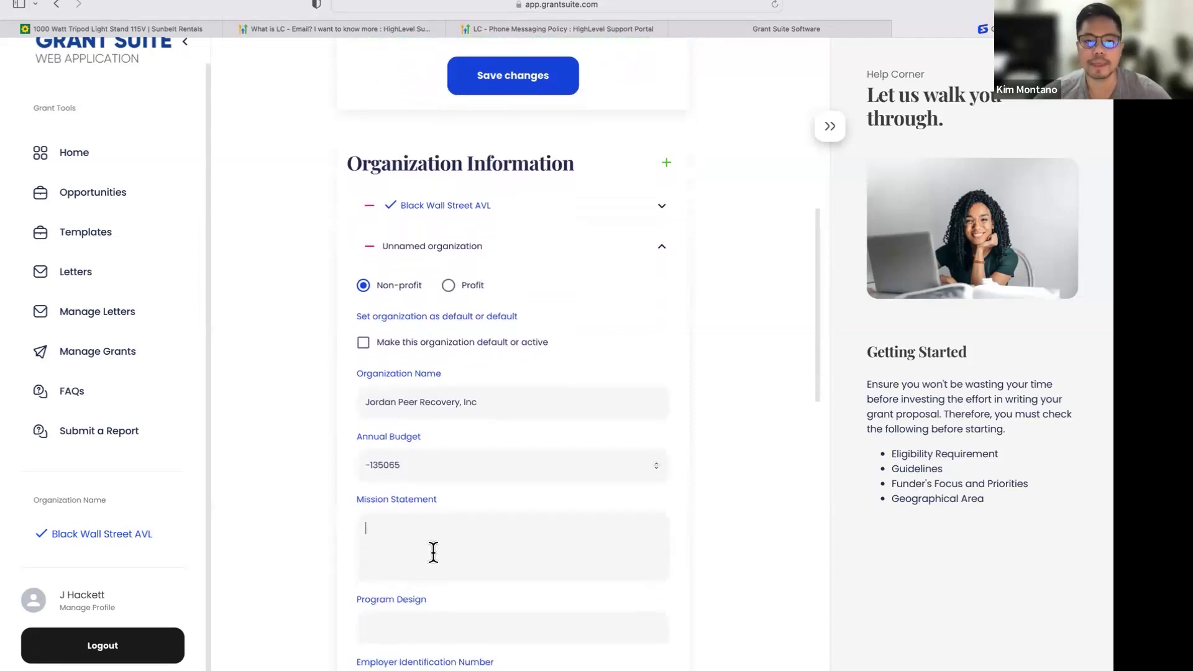
pyautogui.write('Transform')
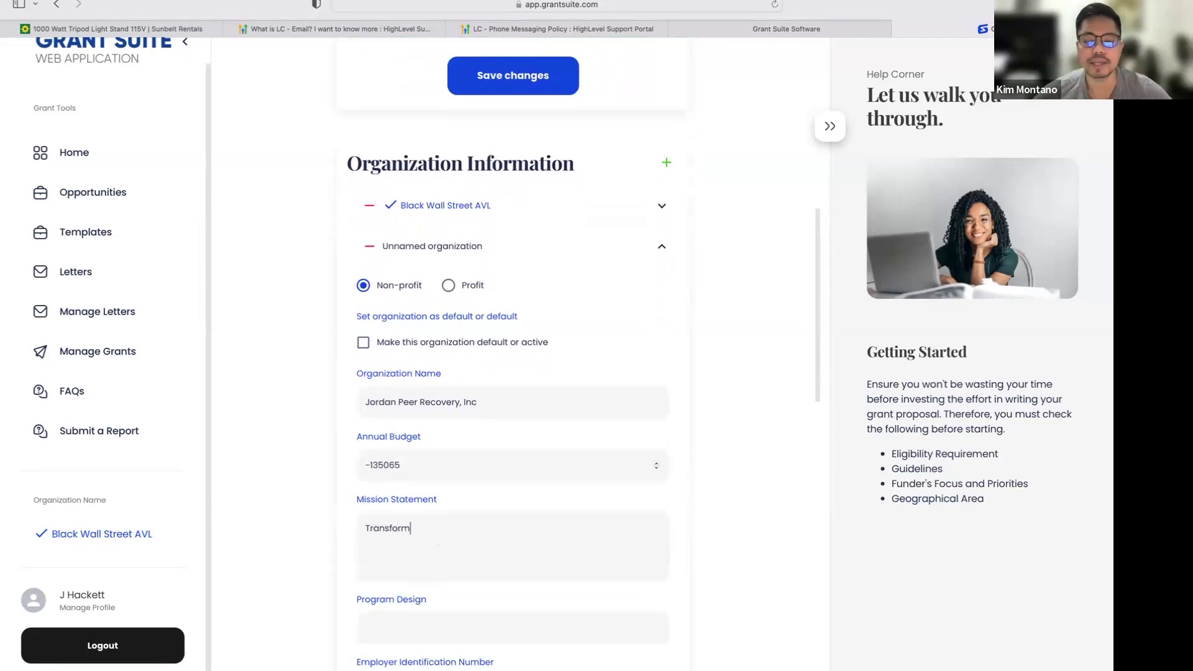
pyautogui.write(' lived thro')
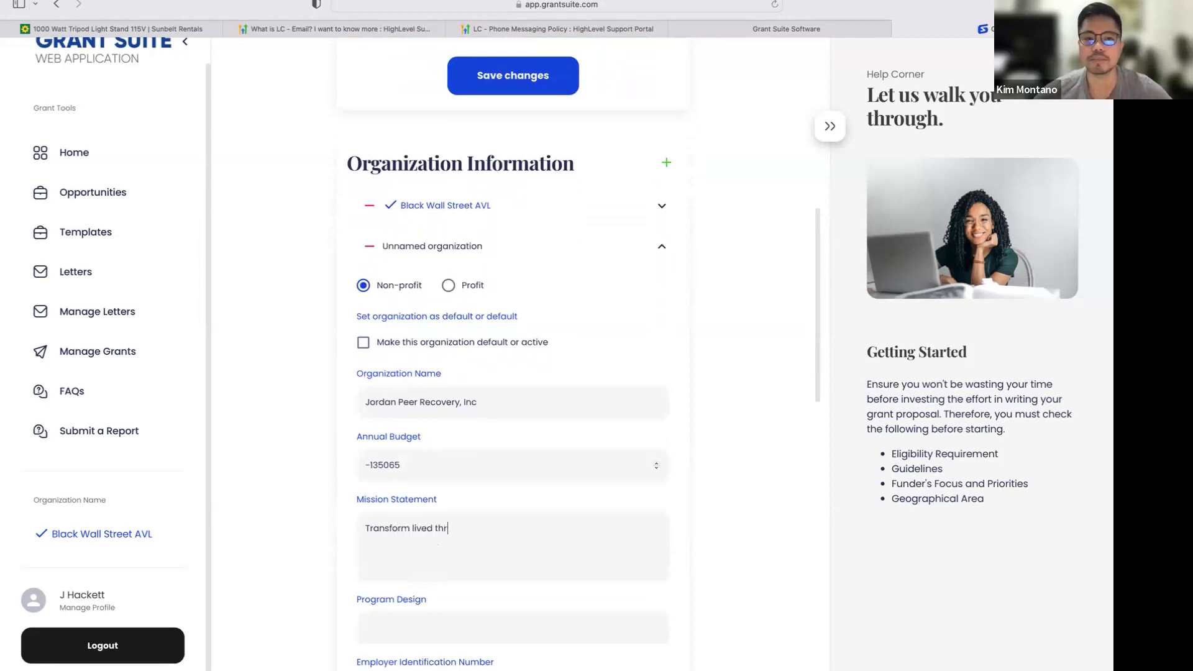
pyautogui.press('BackSpace')
pyautogui.press('BackSpace')
pyautogui.press('BackSpace')
pyautogui.press('BackSpace')
pyautogui.press('BackSpace')
pyautogui.press('BackSpace')
pyautogui.write('s thro')
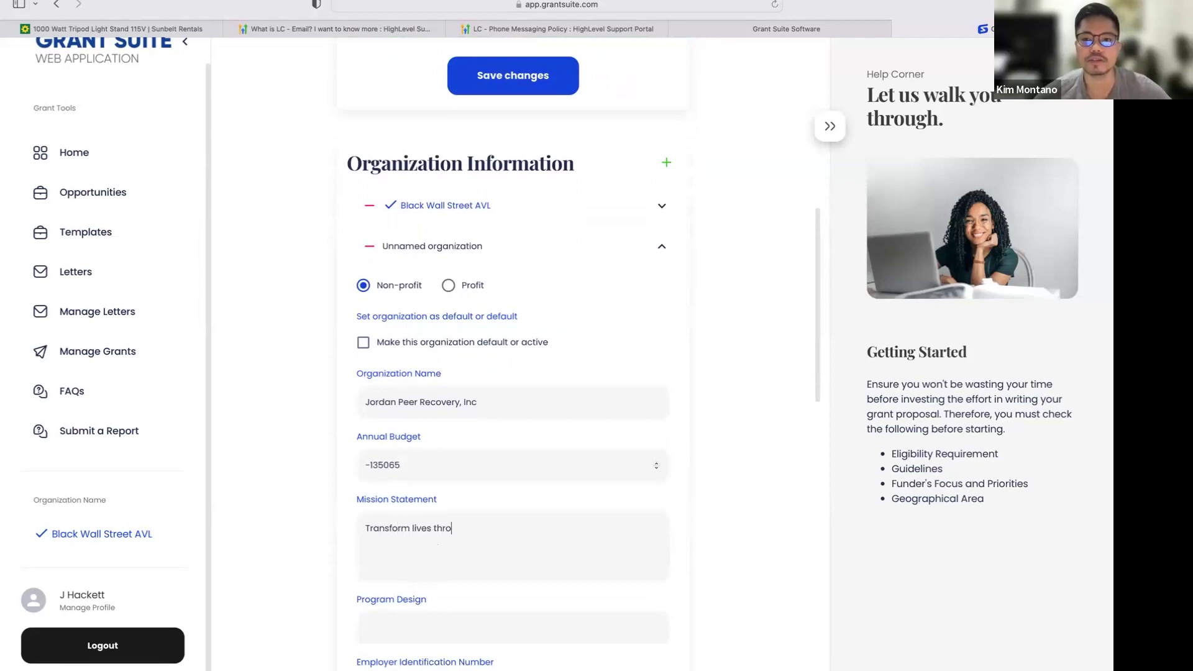
pyautogui.write('ugh transfo')
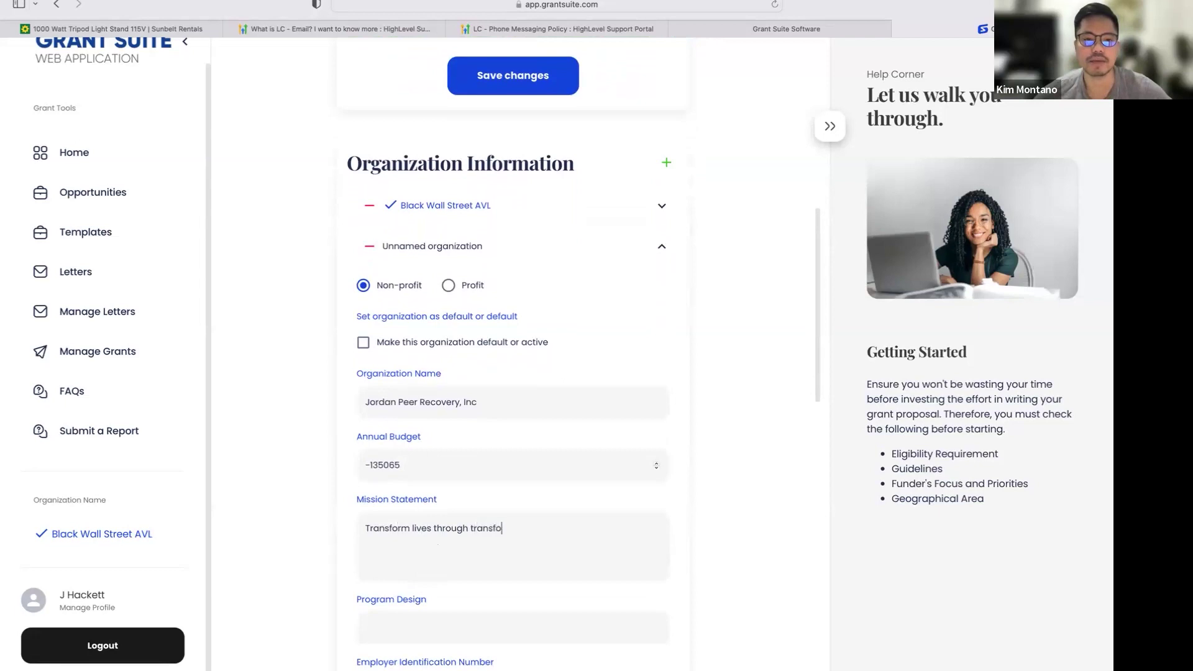
pyautogui.write('rmed people.  ')
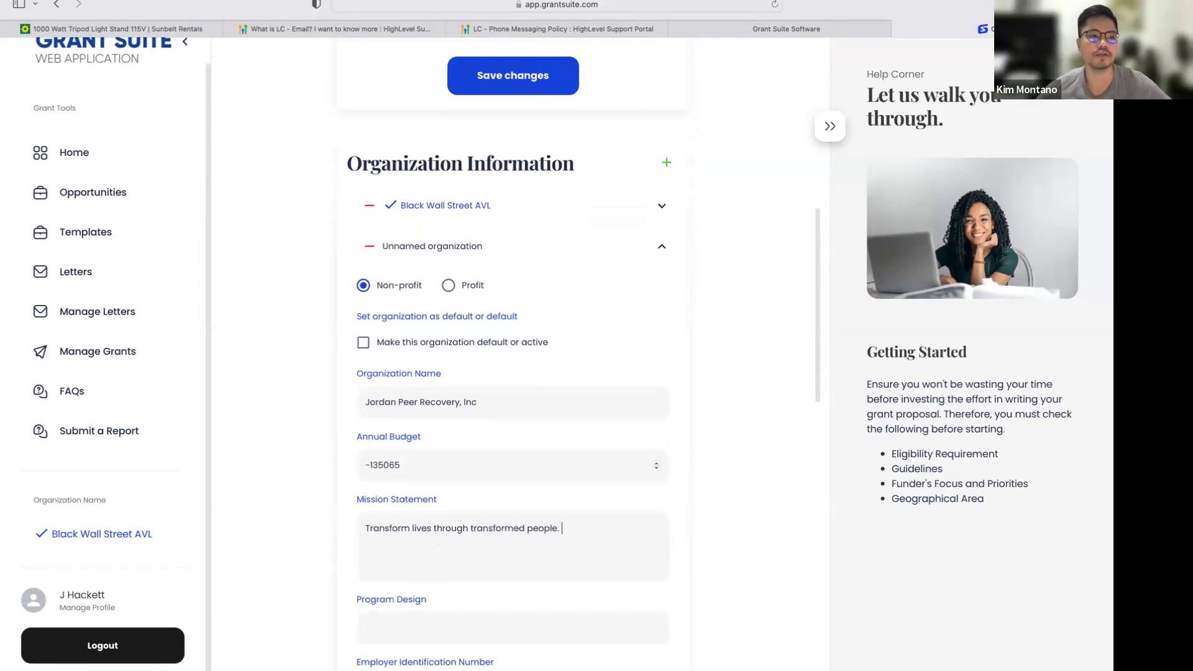
pyautogui.write('We providing')
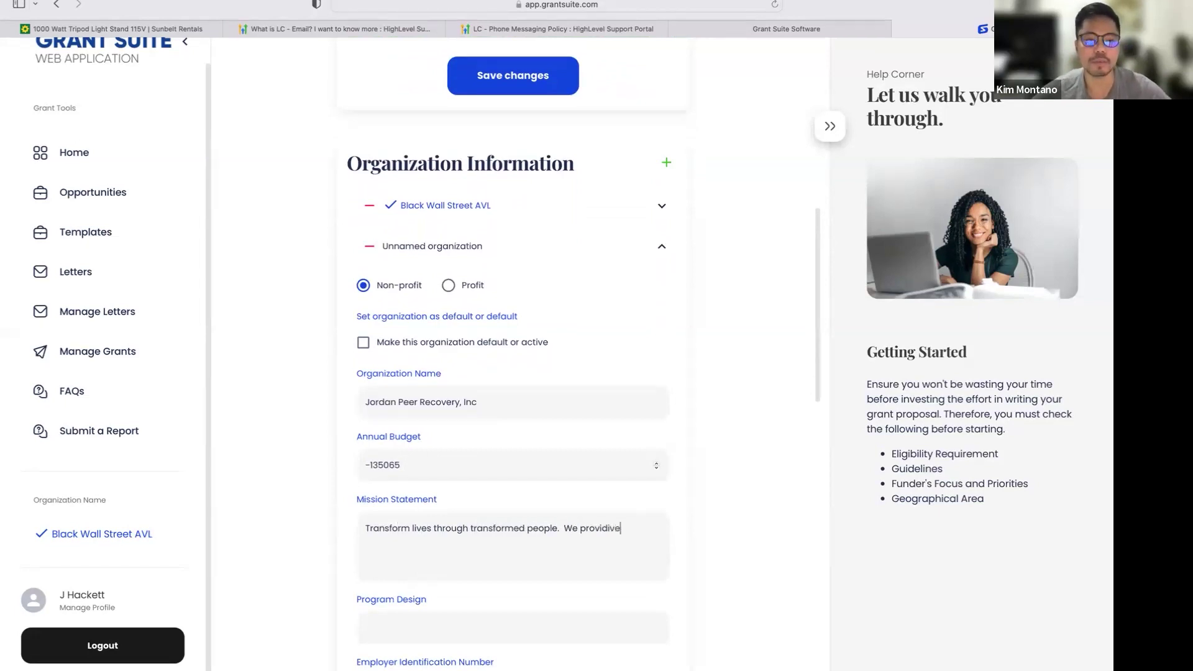
pyautogui.press('BackSpace')
pyautogui.press('BackSpace')
pyautogui.press('BackSpace')
pyautogui.write('e housing')
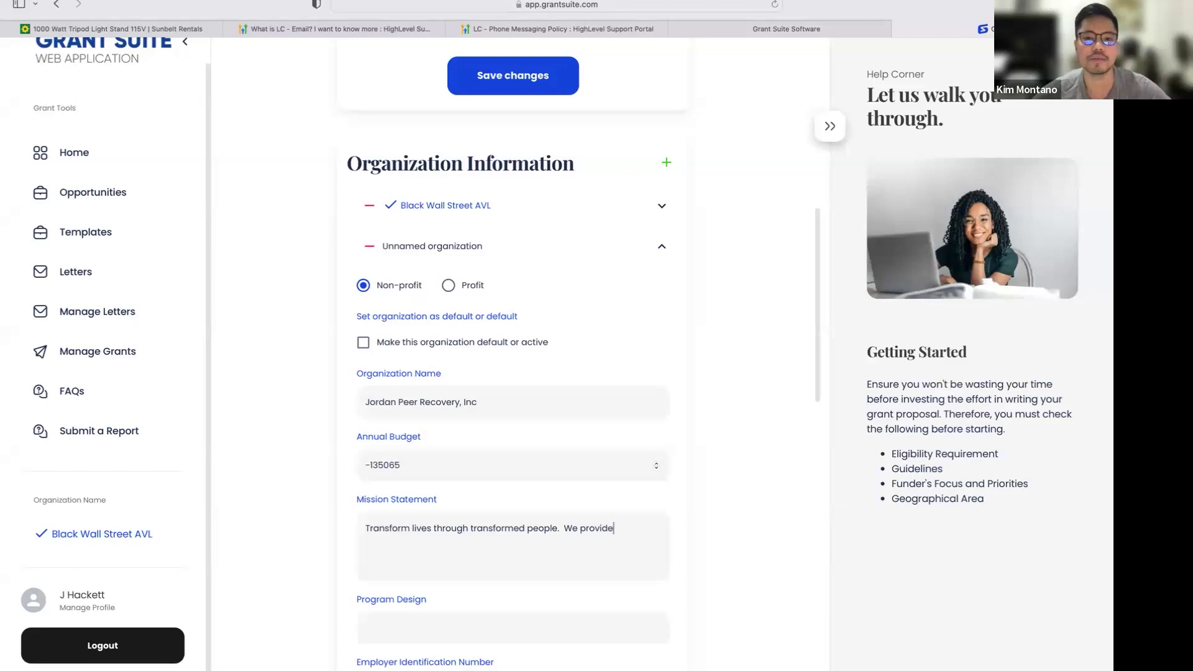
pyautogui.write(' t')
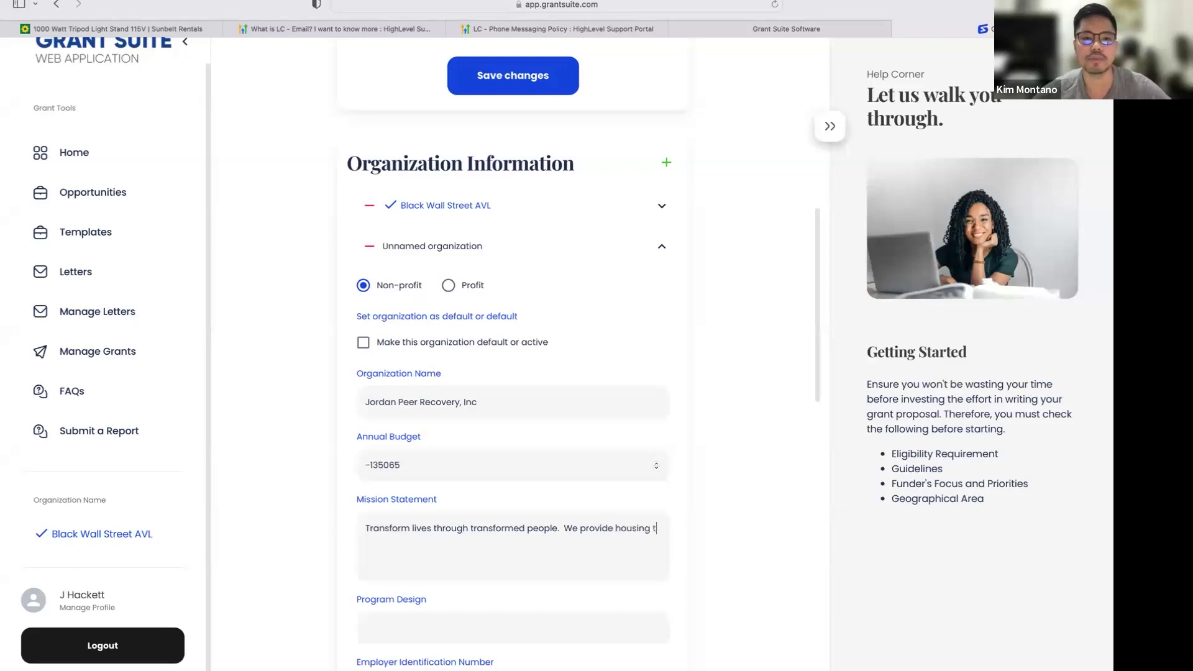
pyautogui.write('ransportation and')
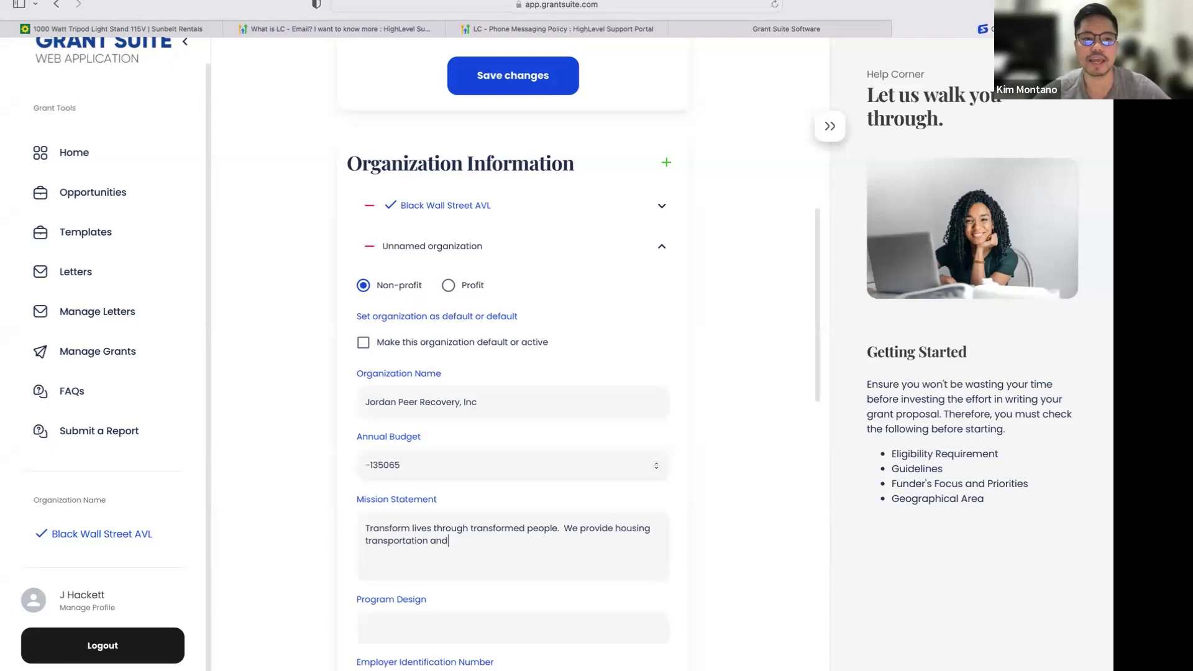
pyautogui.write(' apprent')
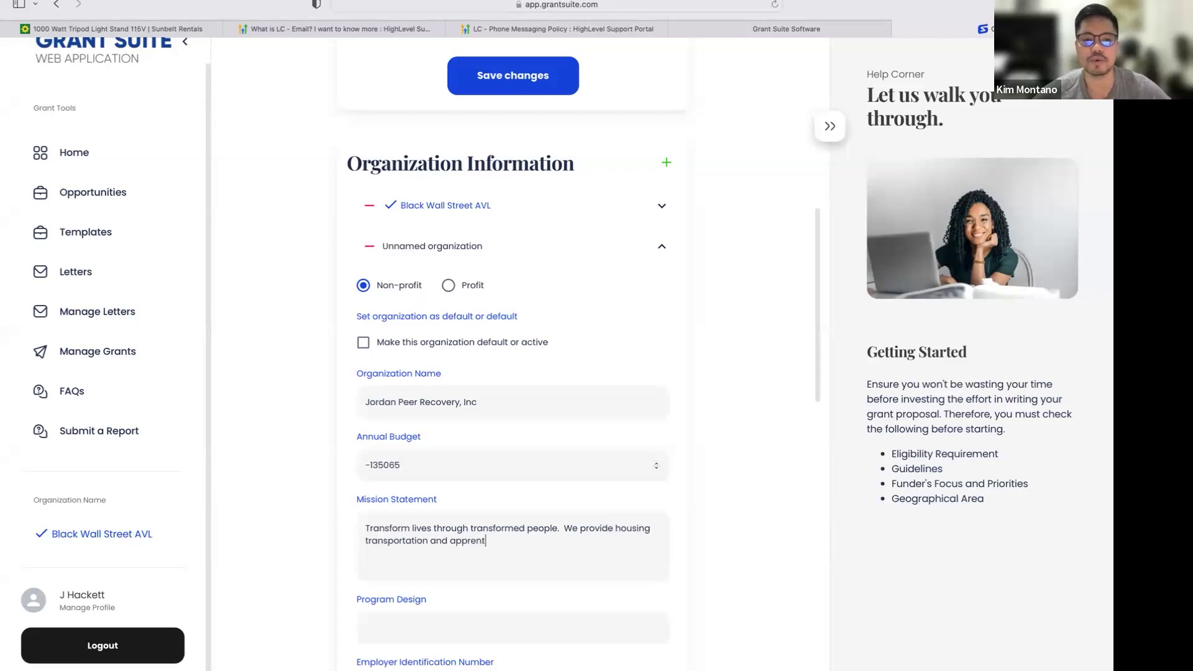
pyautogui.write('iceship services to people in recovery or re-entry.')
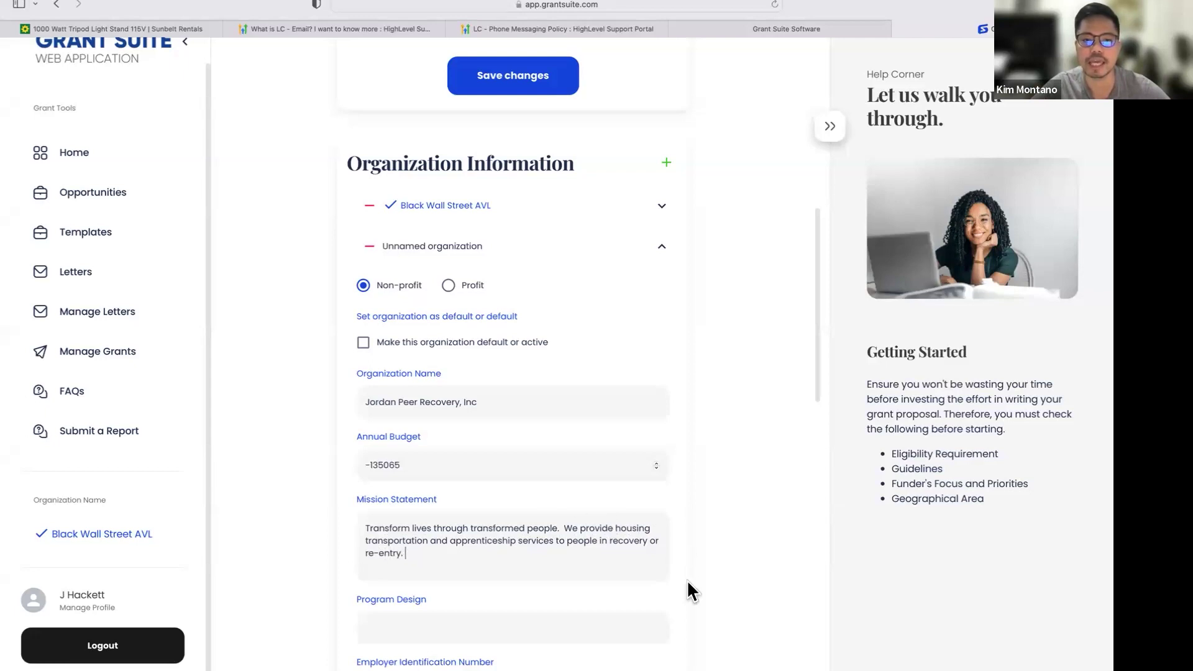
pyautogui.scroll(-1, 687, 580)
# - Enter the first outcomes: 50 people housed/year and 25,000 miles of workforce transportation
pyautogui.scroll(-5, 687, 580)
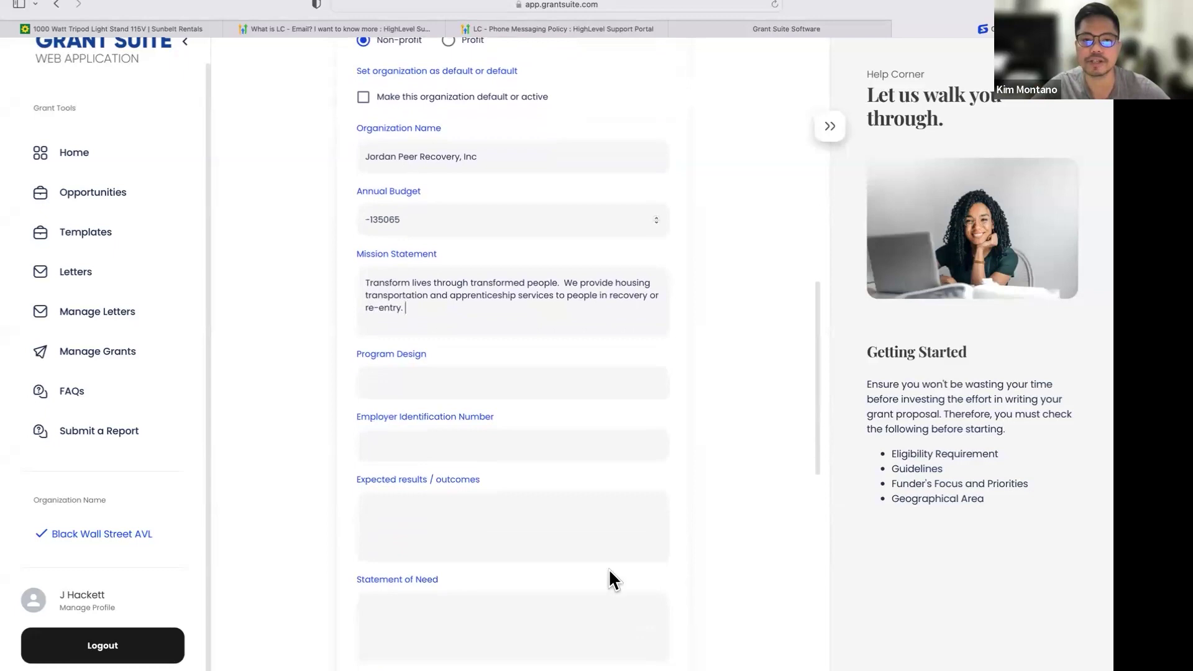
pyautogui.click(537, 384)
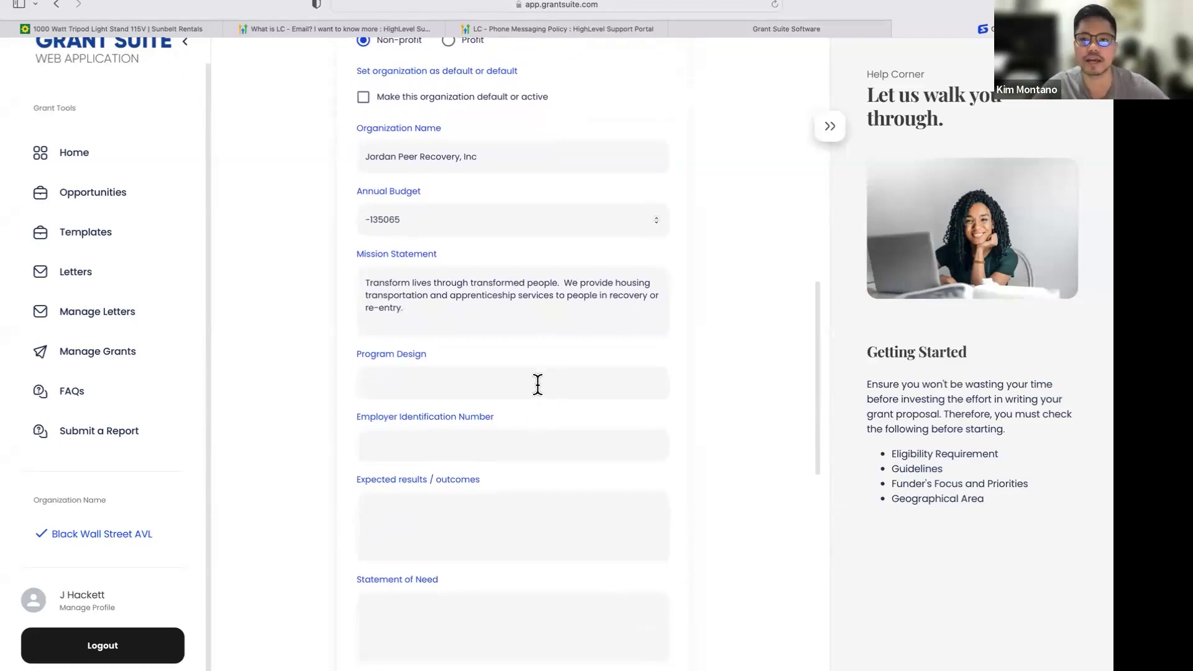
pyautogui.scroll(-1, 536, 386)
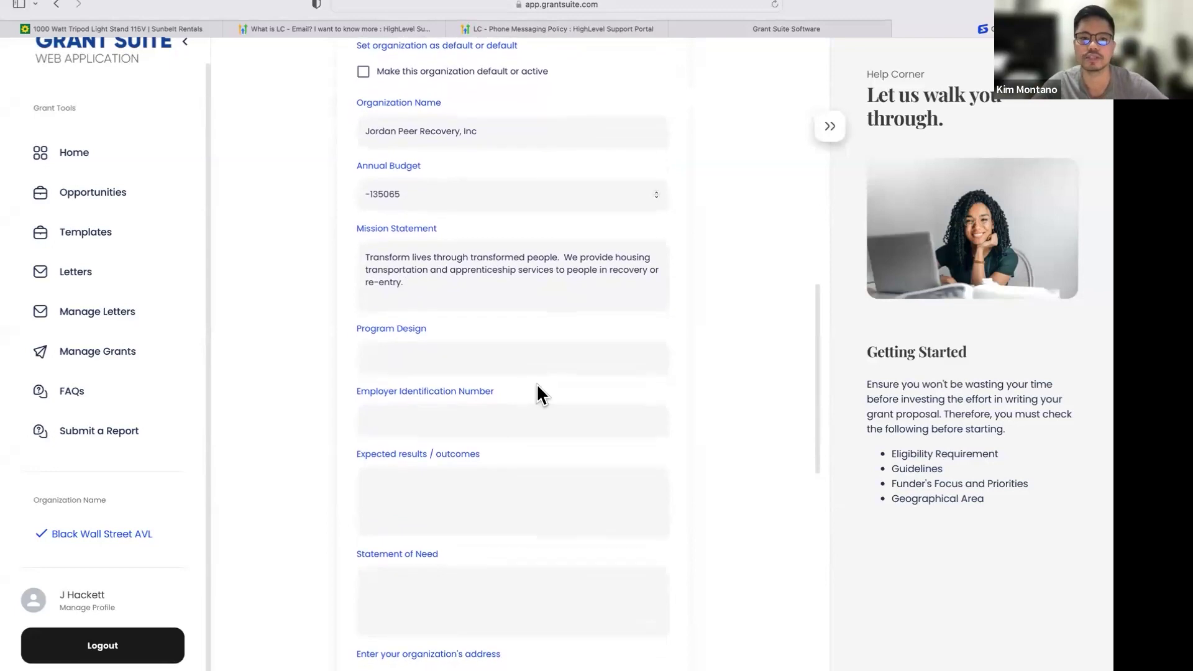
pyautogui.scroll(-3, 538, 387)
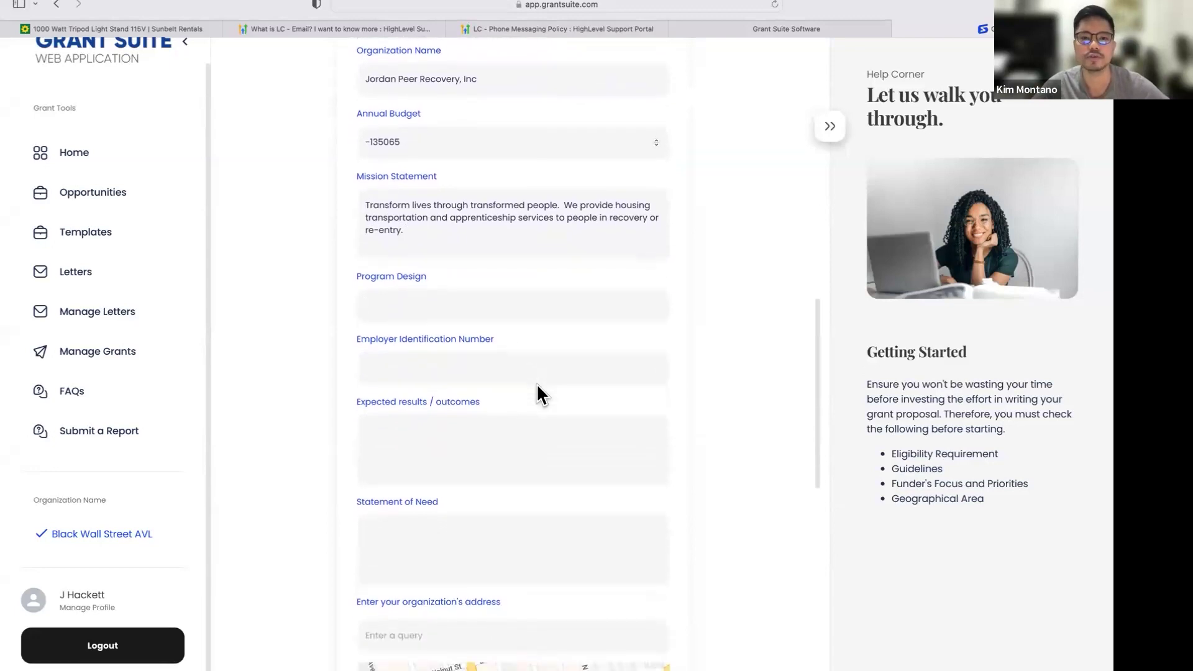
pyautogui.click(521, 398)
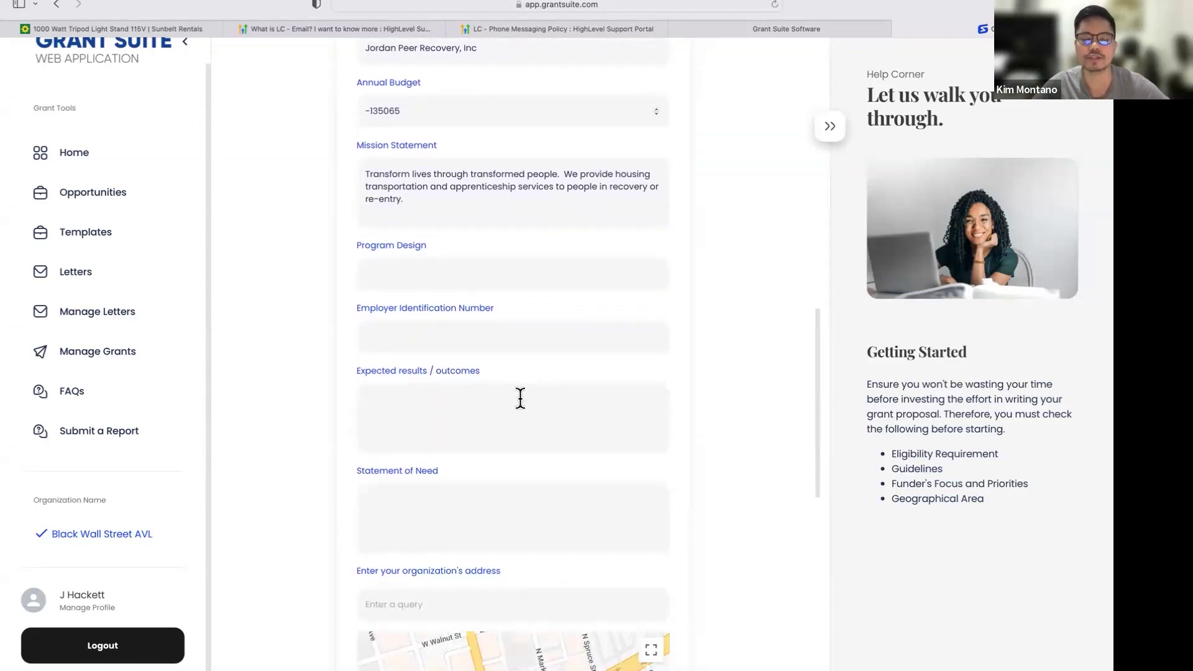
pyautogui.write('50 people house')
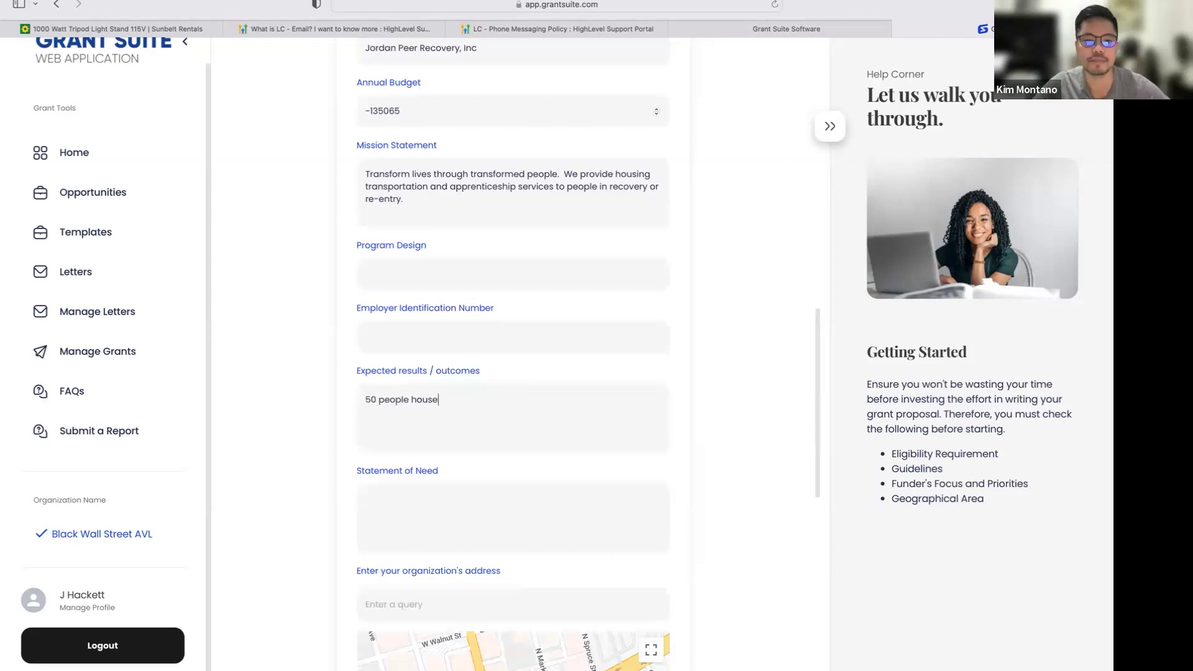
pyautogui.write('d/year ')
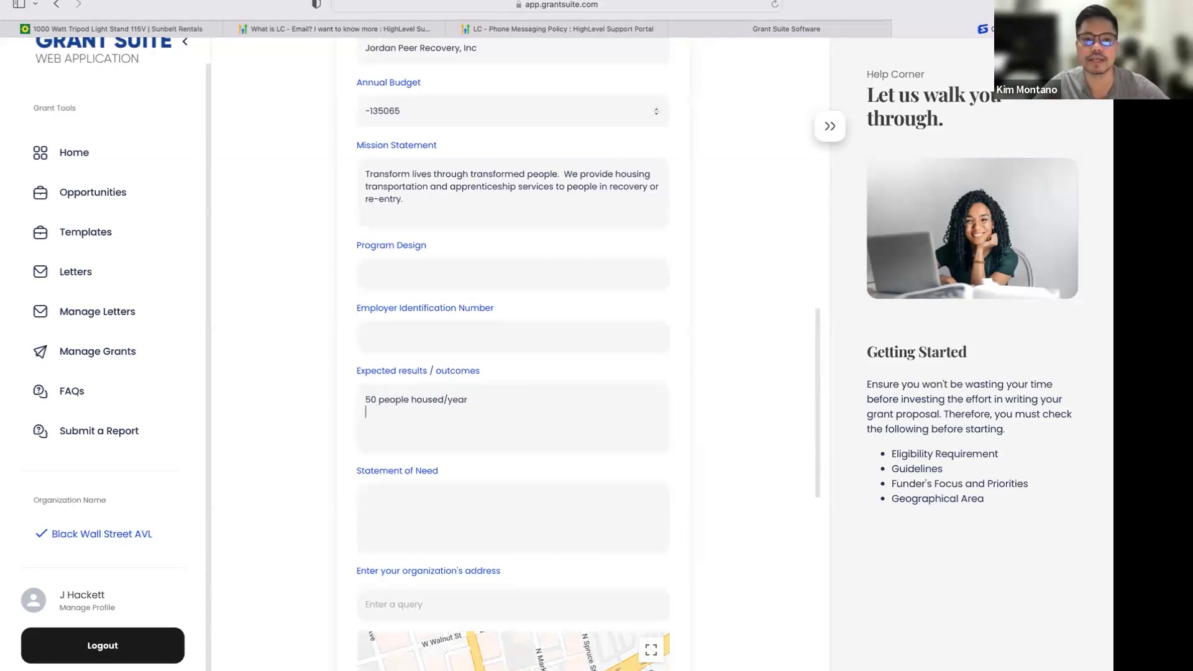
pyautogui.write('25,000 mile')
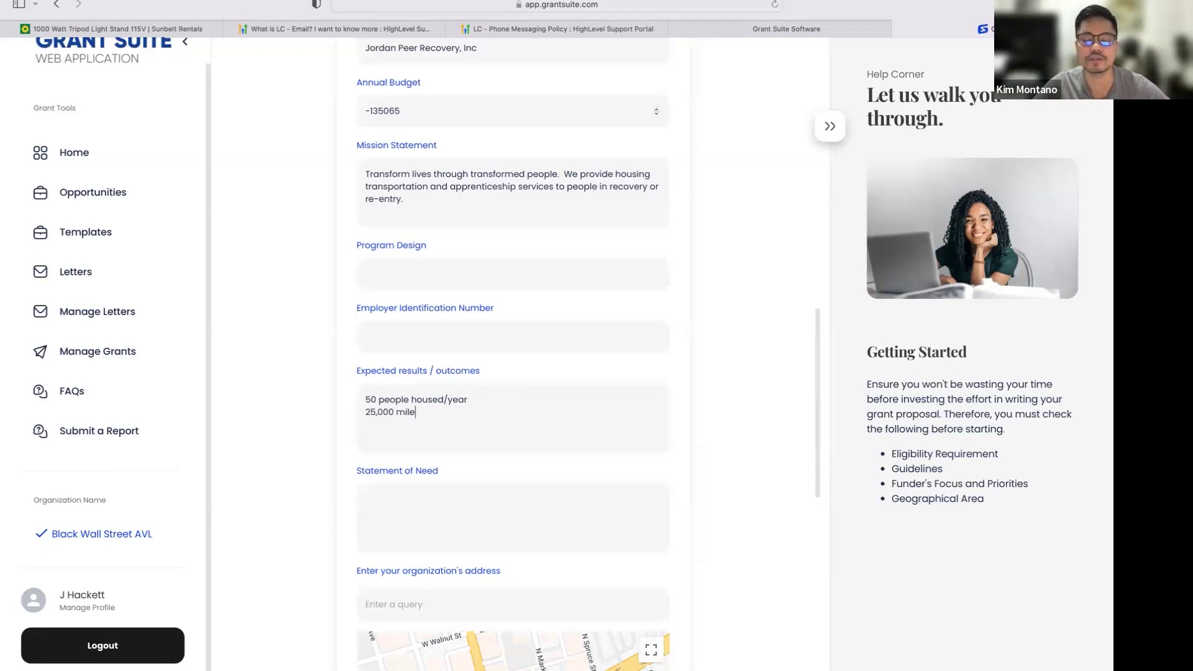
pyautogui.write('s of workforce trans')
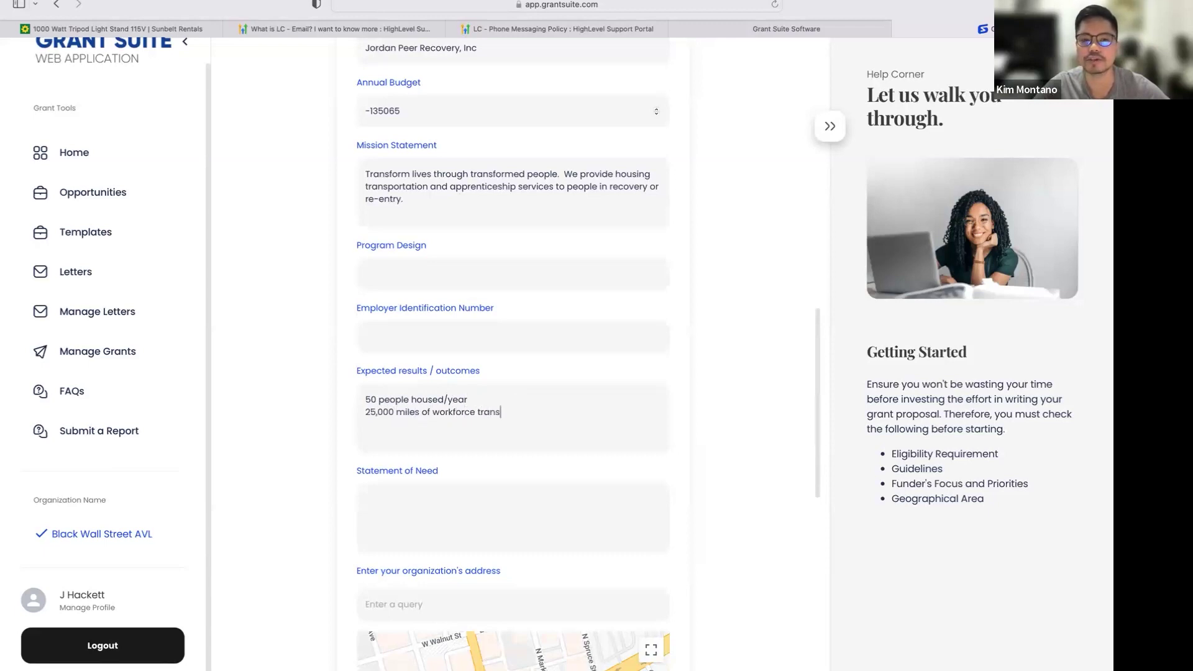
pyautogui.write('portation')
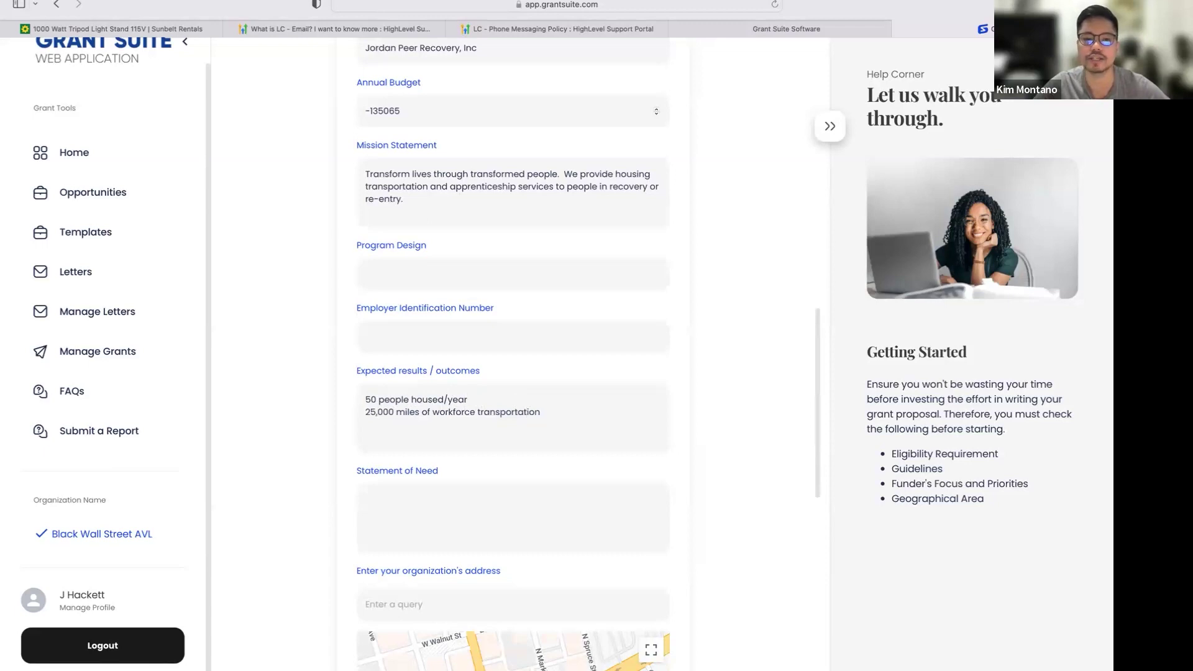
pyautogui.press('Return')
# - Add outcomes '20 industry recognized credentials earned' and '25 people secure employment'
pyautogui.write('20 industry tre')
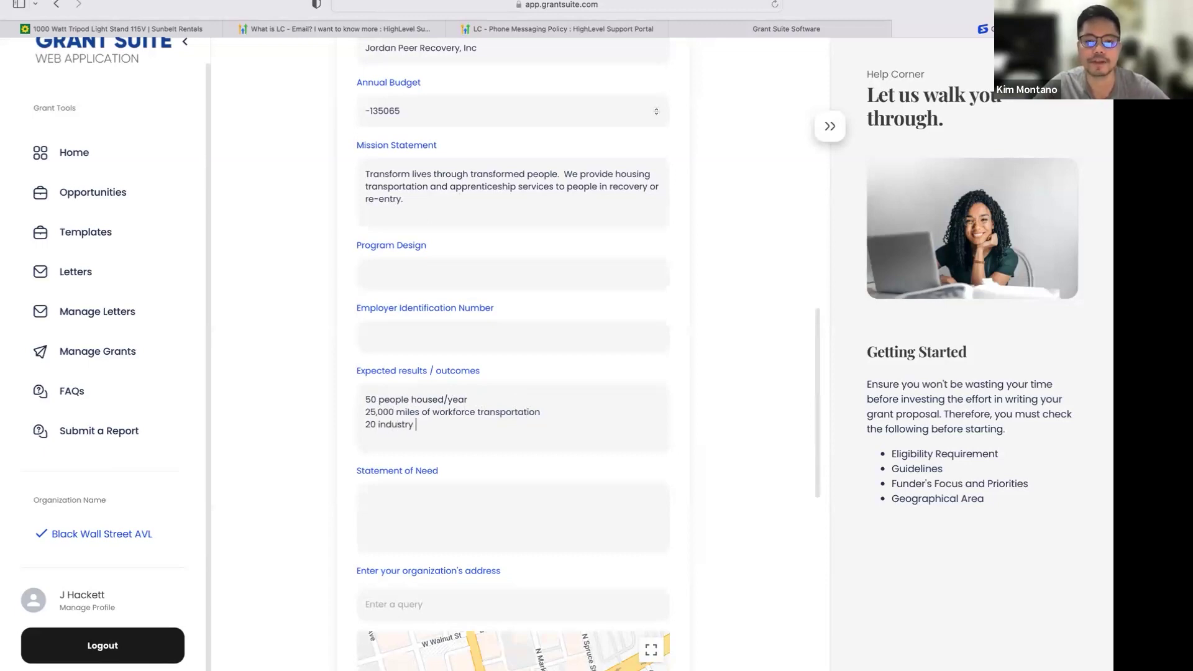
pyautogui.press('BackSpace')
pyautogui.press('BackSpace')
pyautogui.press('BackSpace')
pyautogui.write('reco')
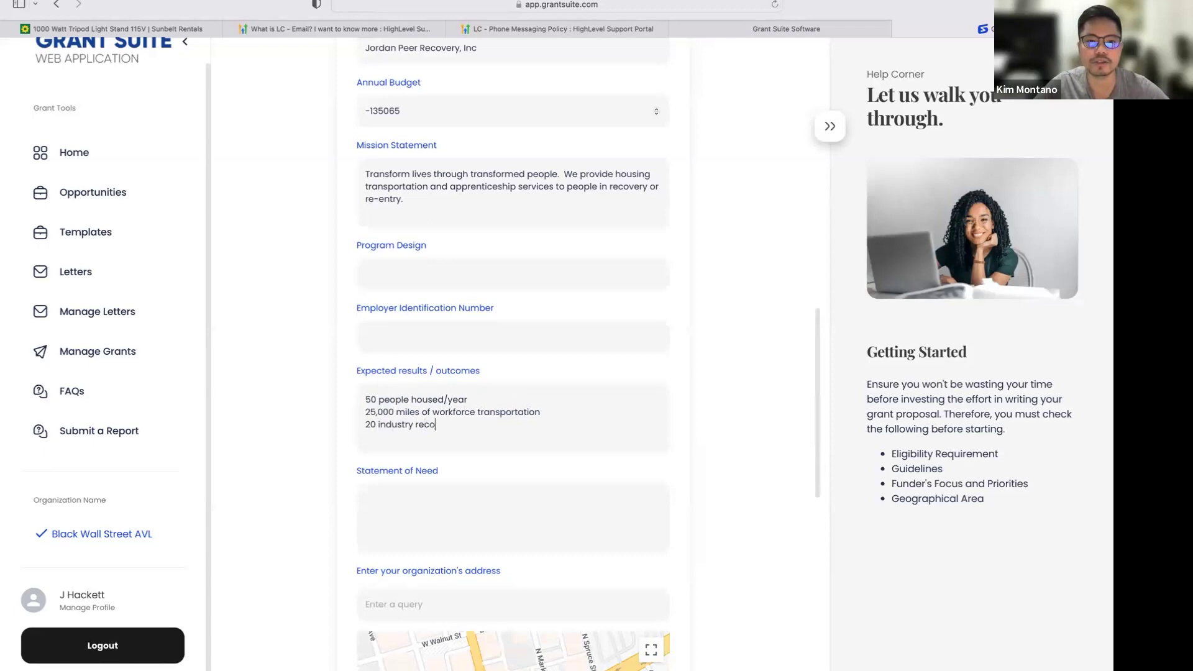
pyautogui.write('gnize')
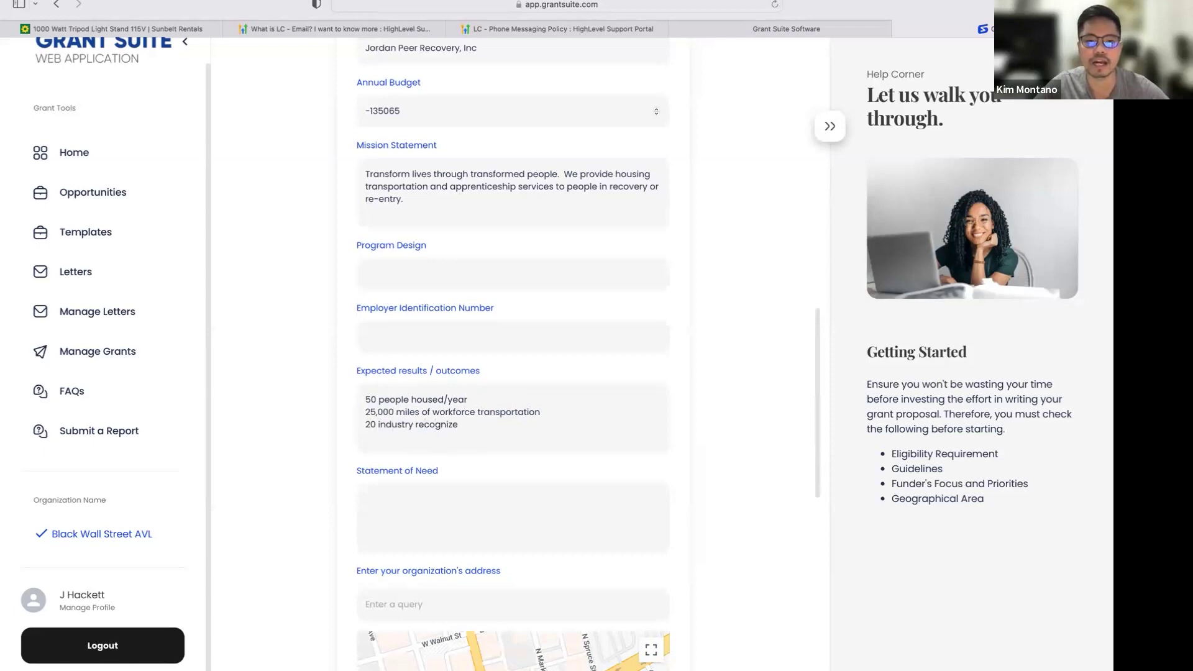
pyautogui.write('d creden')
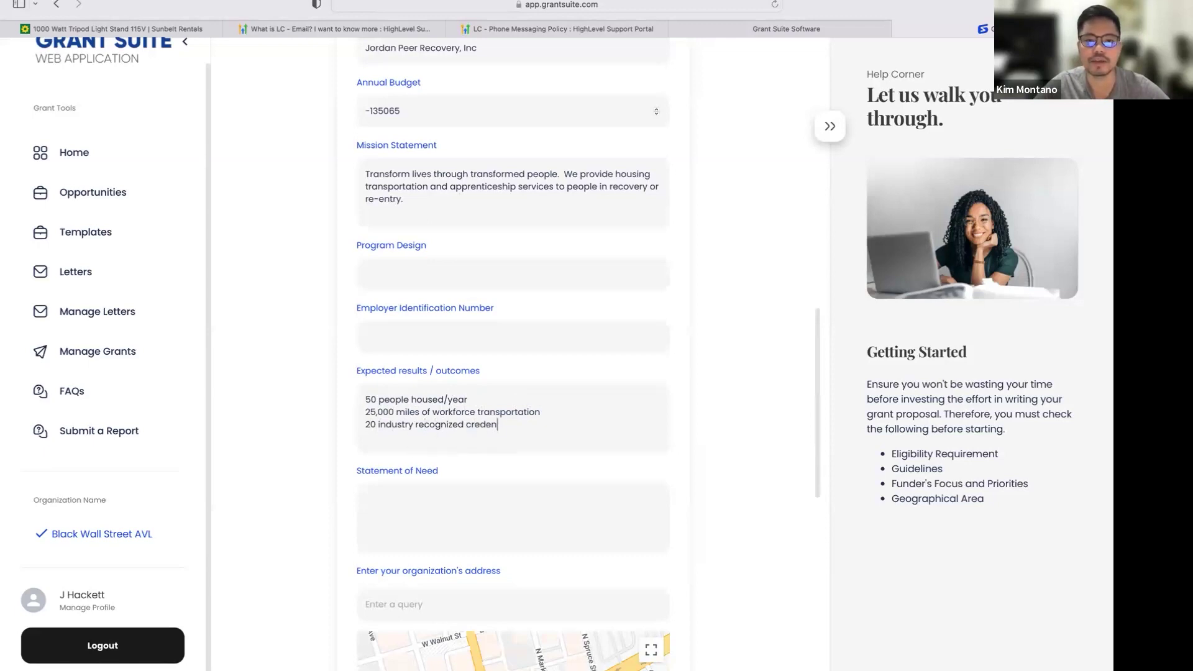
pyautogui.write('tials earned')
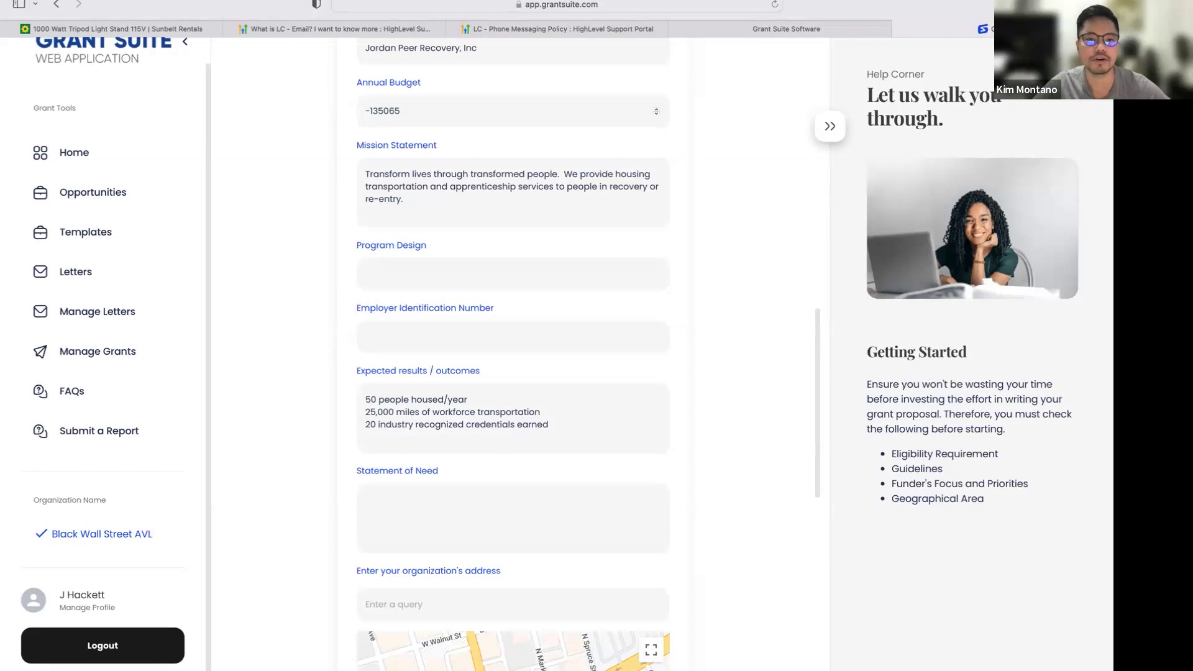
pyautogui.press('Return')
pyautogui.write('25 people secure employment')
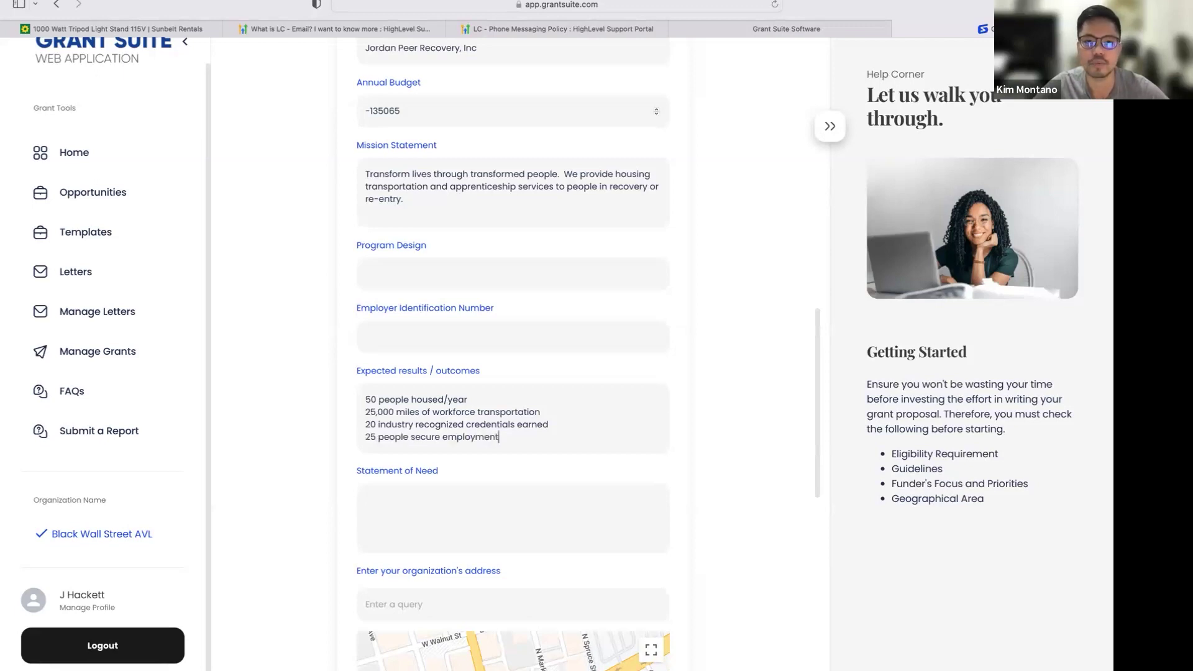
pyautogui.scroll(-5, 513, 354)
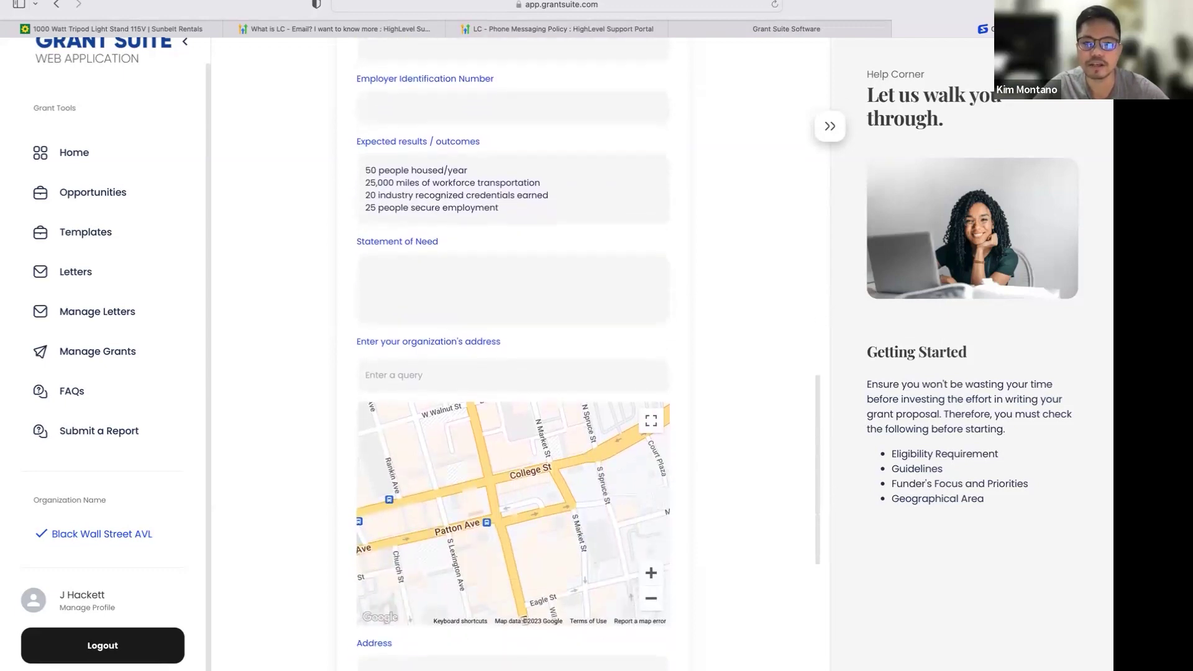
# - Scroll down to the bottom of the new organization form
pyautogui.scroll(-2, 506, 385)
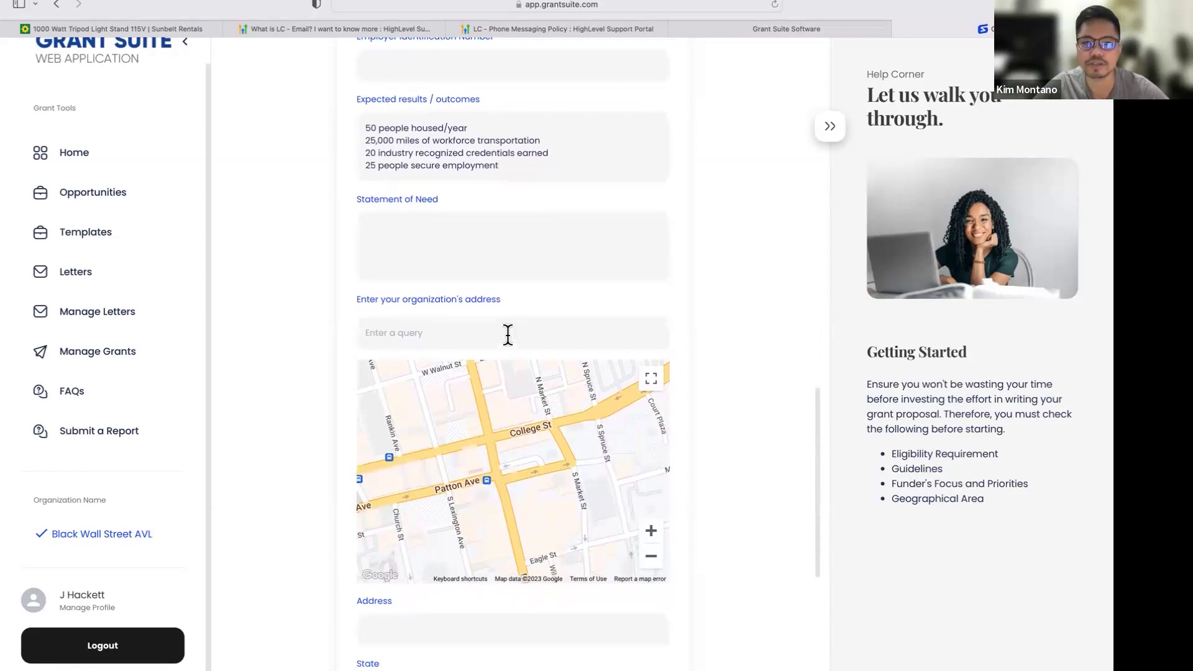
pyautogui.scroll(-10, 507, 334)
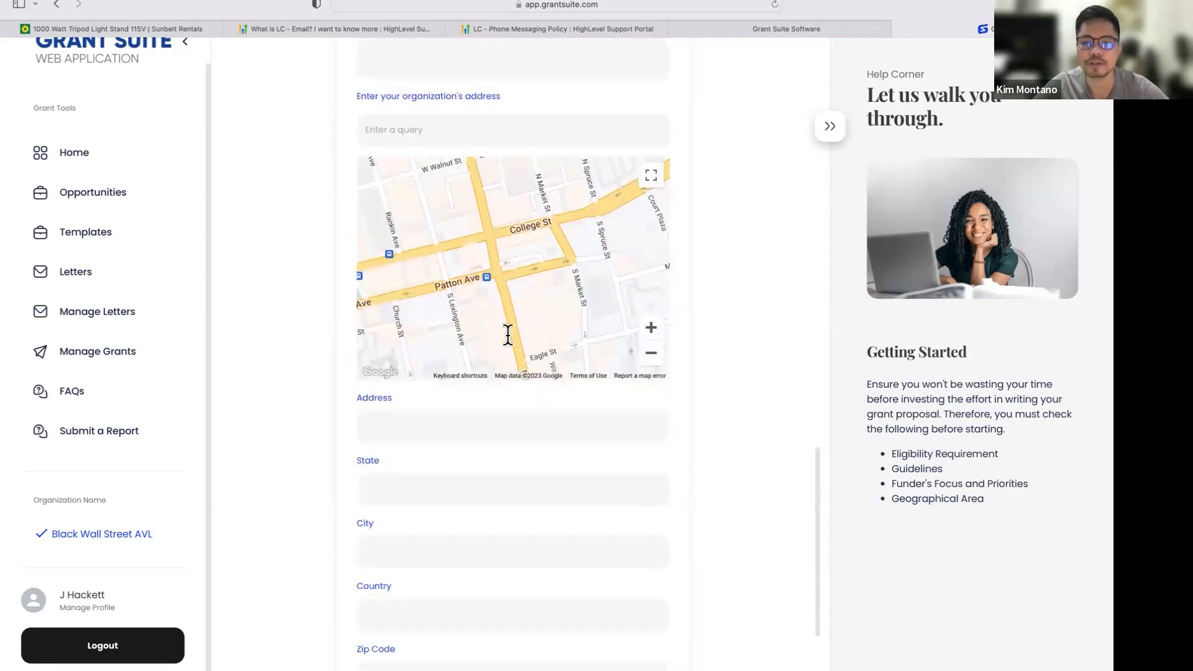
pyautogui.scroll(-1, 507, 334)
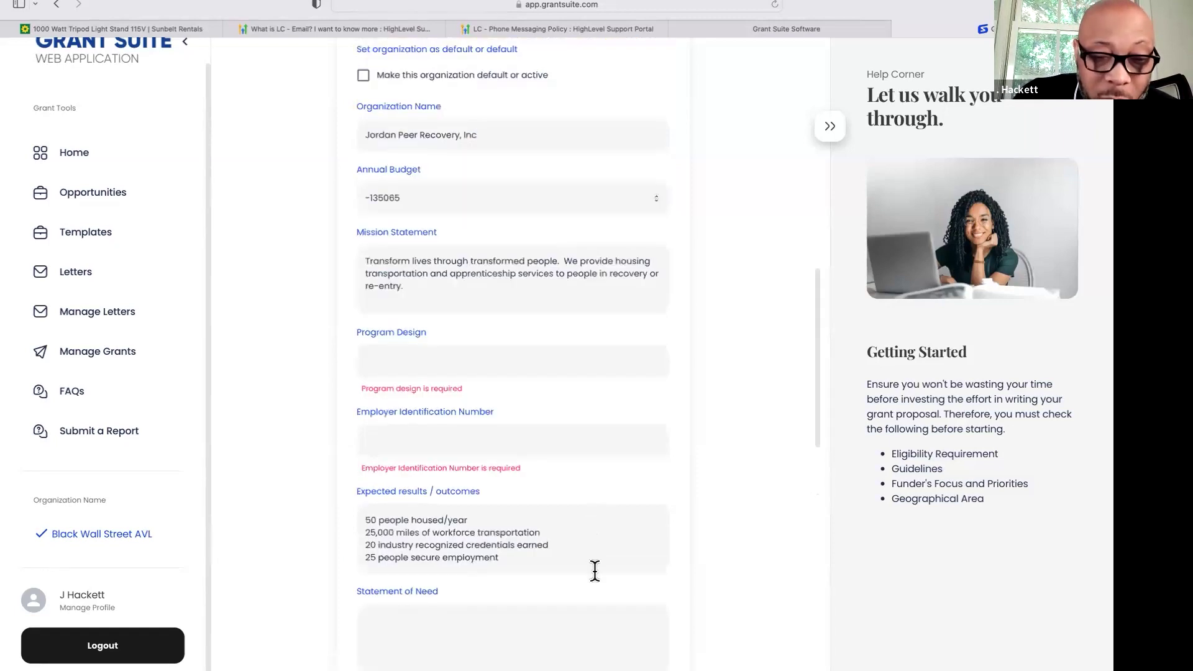
pyautogui.scroll(-1, 593, 559)
pyautogui.scroll(-10, 590, 549)
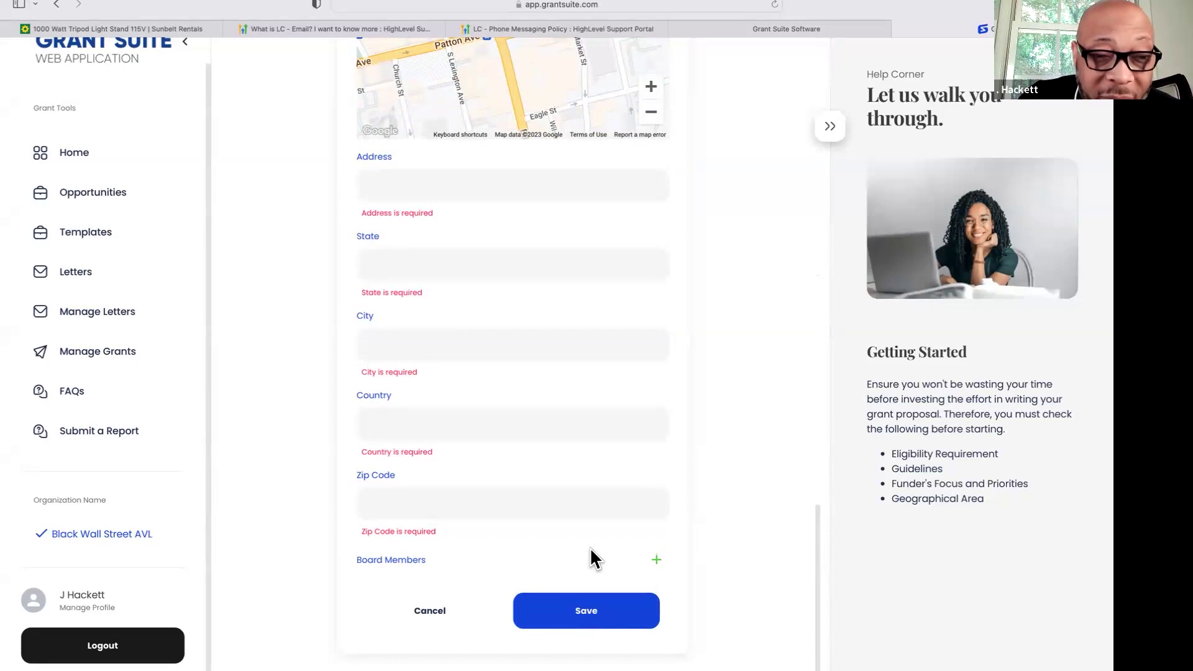
pyautogui.scroll(2, 591, 558)
pyautogui.scroll(-2, 590, 558)
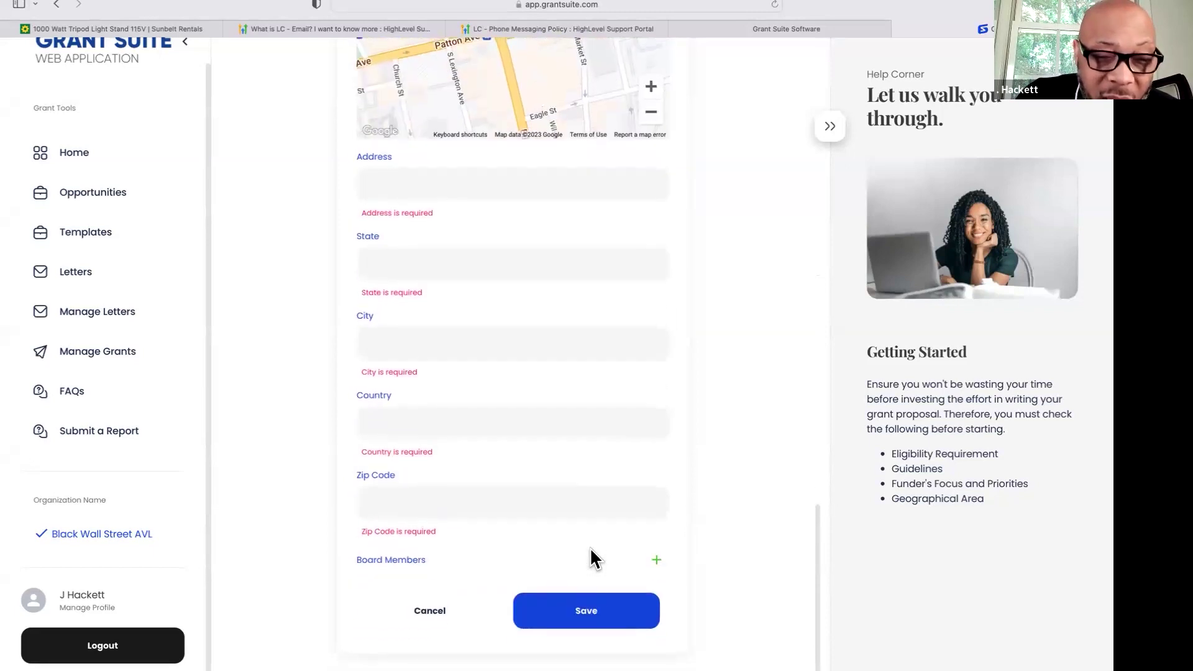